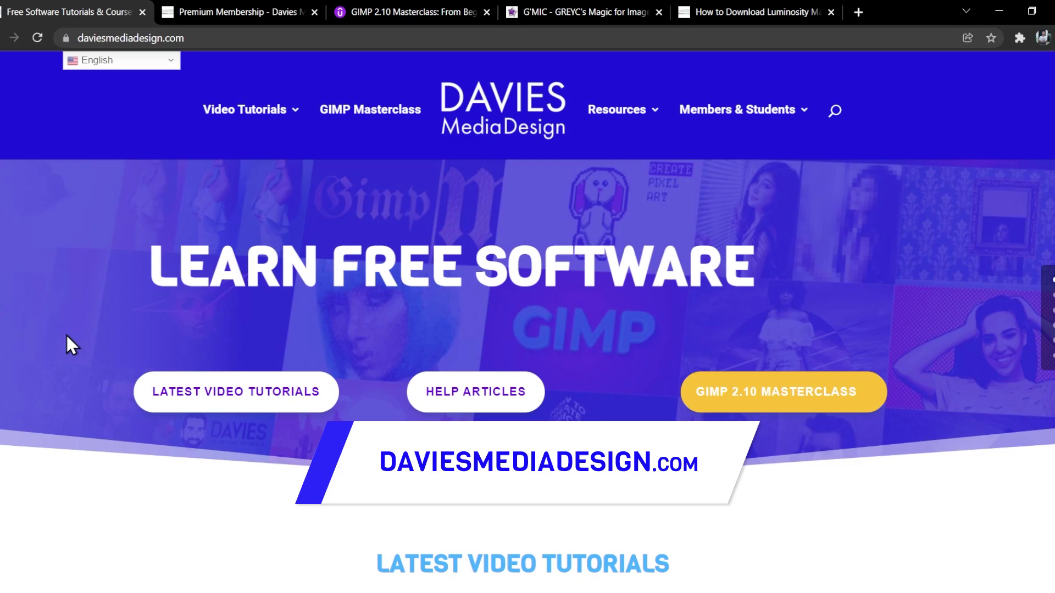
# Step: Scroll through the tutorials homepage, then move past the Premium Membership page to the G'MIC site
pyautogui.scroll(-8, 66, 341)
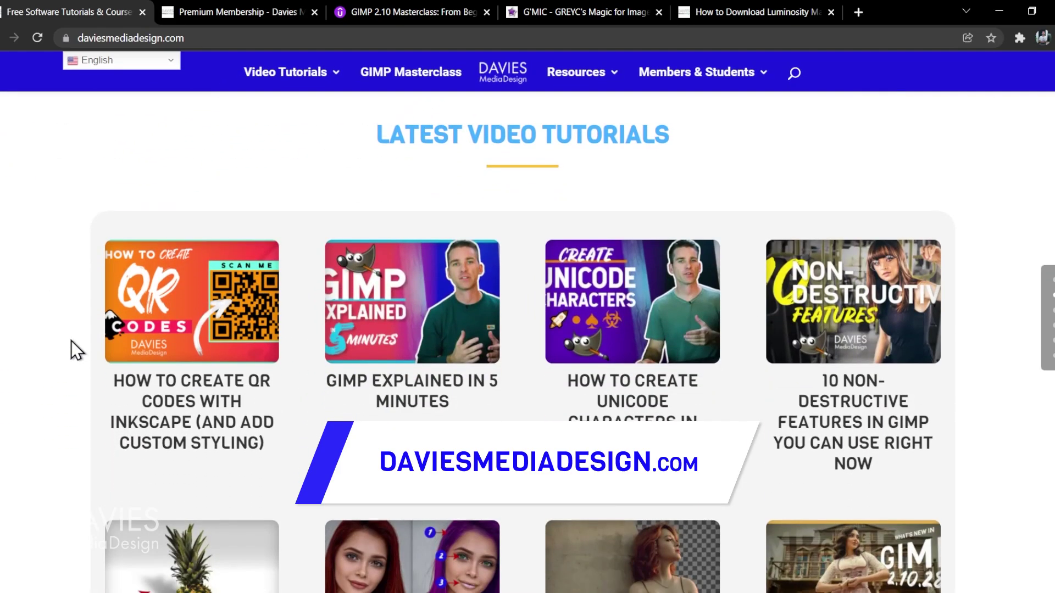
pyautogui.scroll(-15, 33, 338)
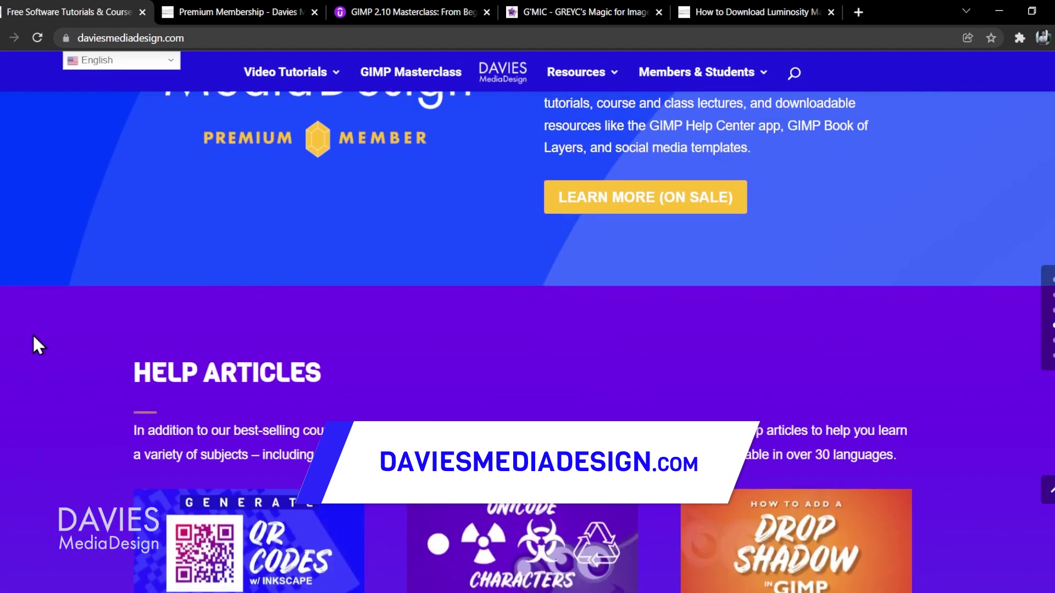
pyautogui.scroll(-3, 32, 337)
pyautogui.scroll(-15, 38, 336)
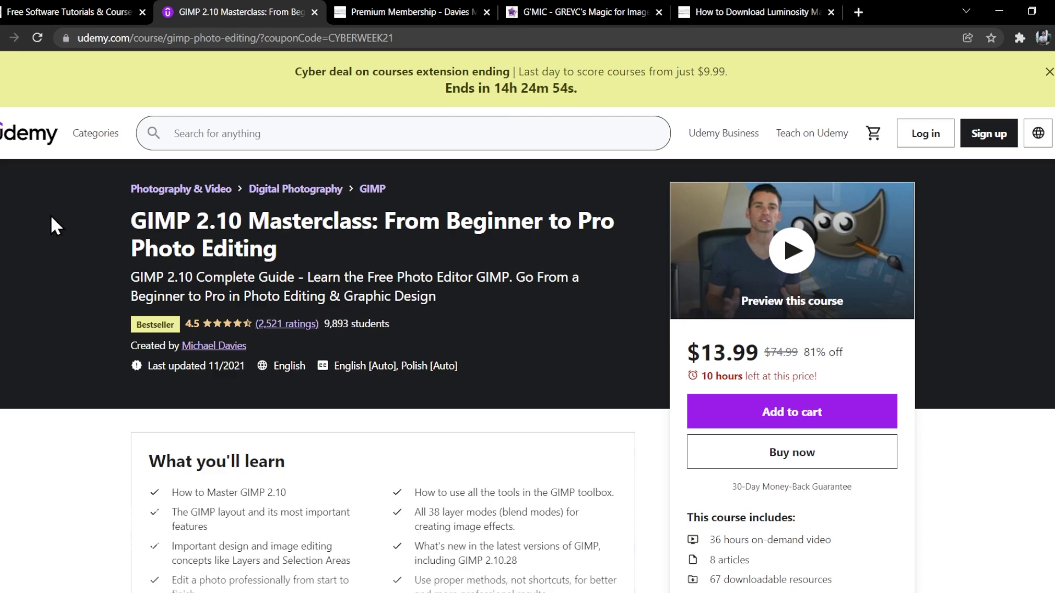
pyautogui.hotkey('ctrl', 'Tab')
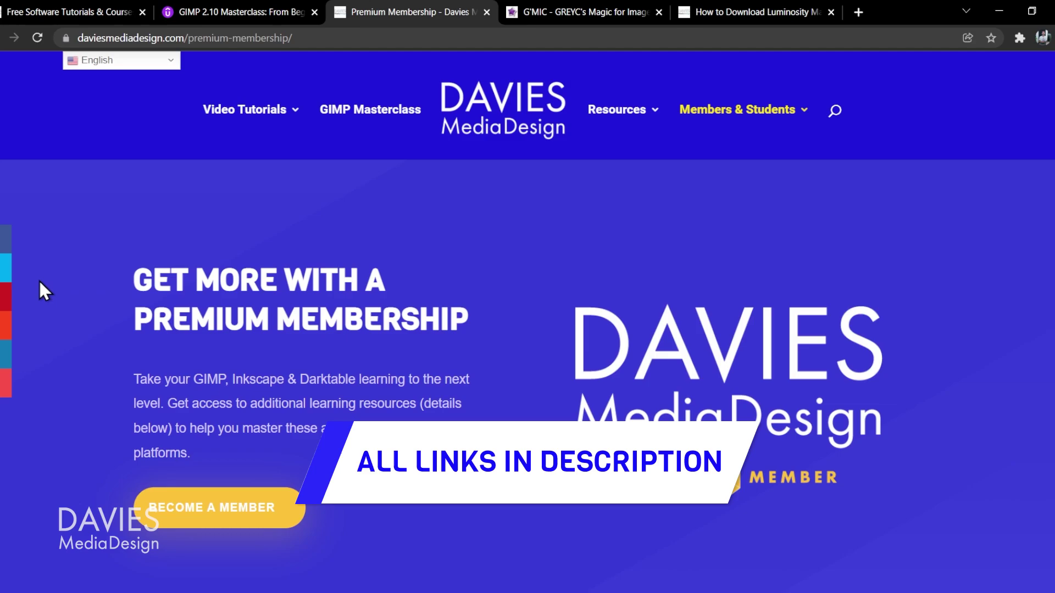
pyautogui.hotkey('ctrl', 'Tab')
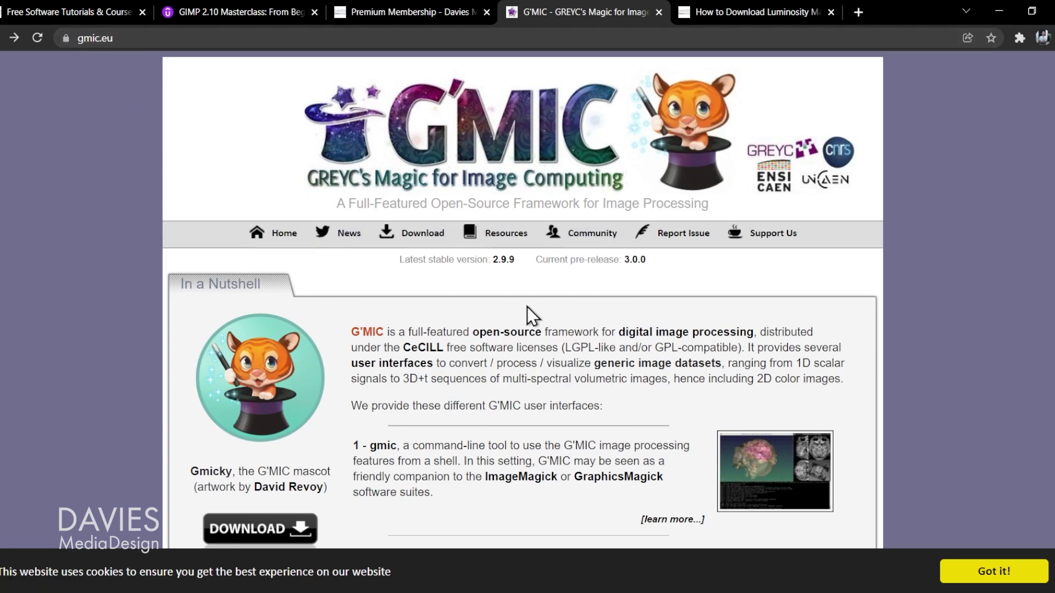
# Step: Check the G'MIC download page, then skim the luminosity mask plugin install article
pyautogui.click(413, 234)
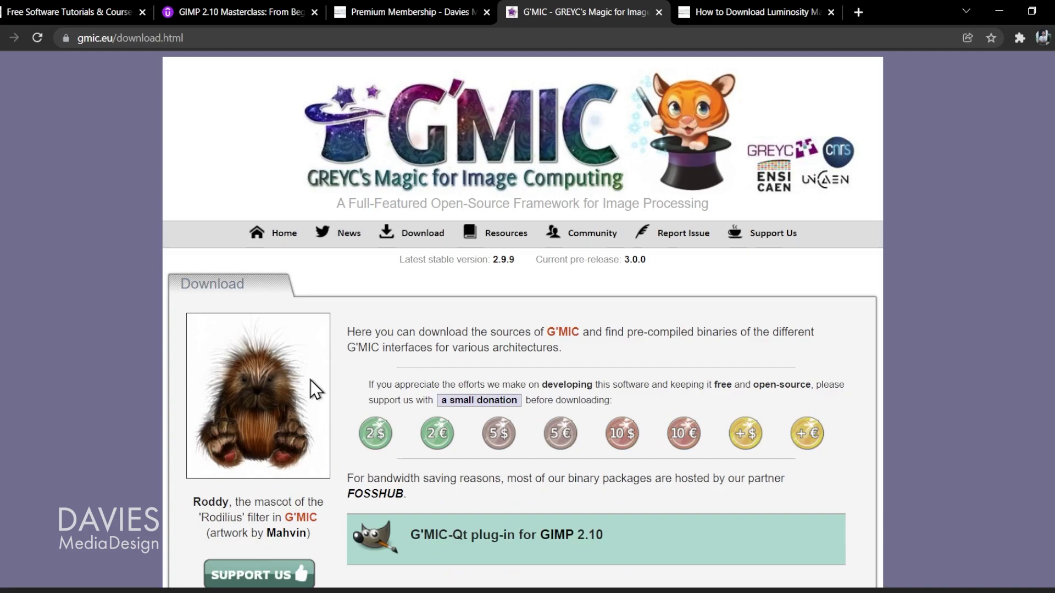
pyautogui.click(747, 11)
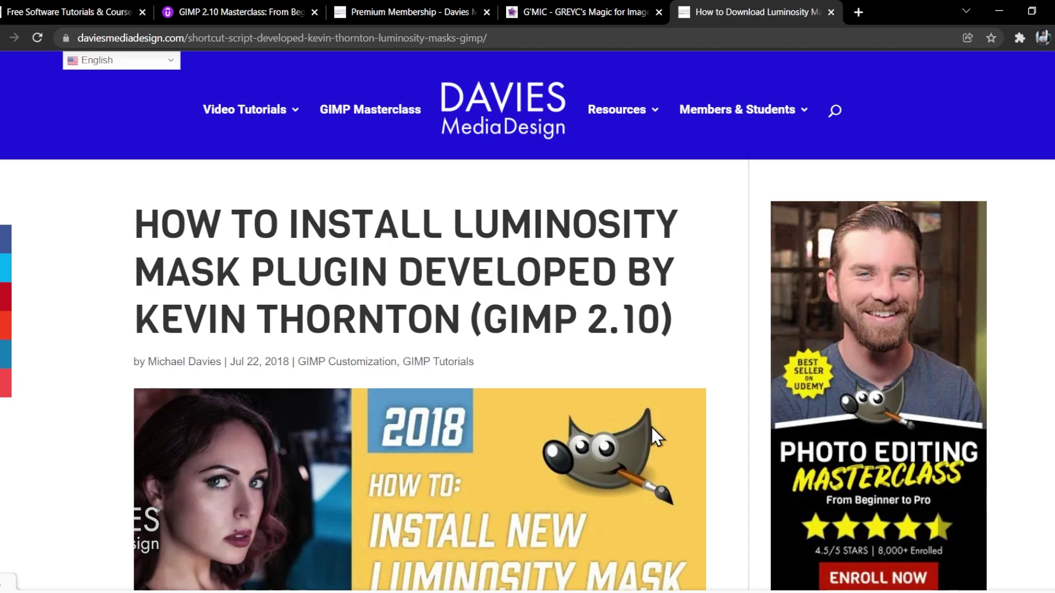
pyautogui.scroll(-5, 652, 427)
pyautogui.scroll(5, 687, 425)
pyautogui.scroll(1, 711, 423)
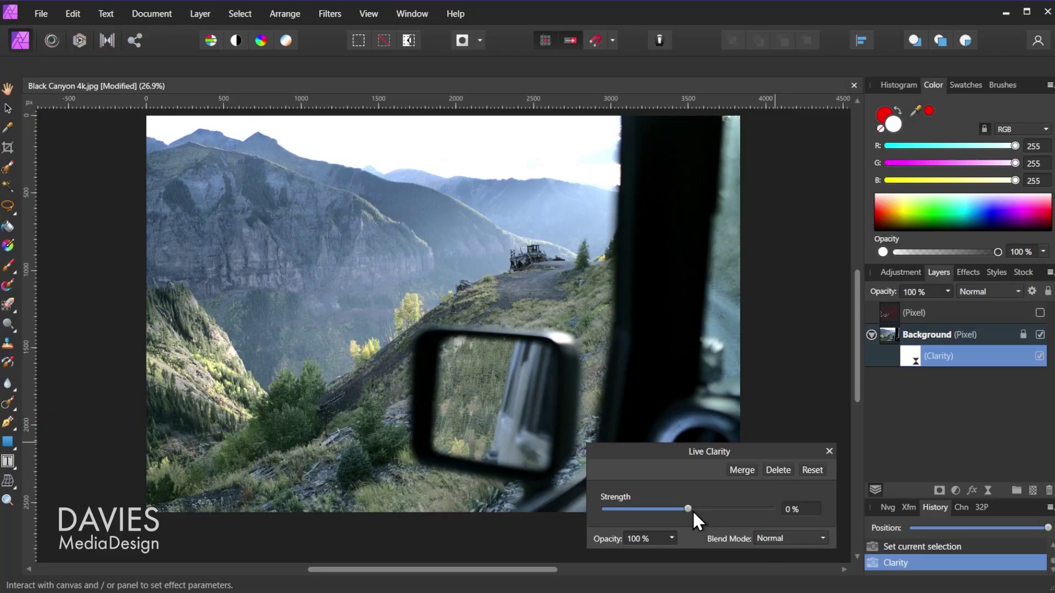
# Step: Raise Live Clarity strength to 100% and show the (Pixel) layer's painted strokes
pyautogui.moveTo(690, 510); pyautogui.dragTo(788, 521)
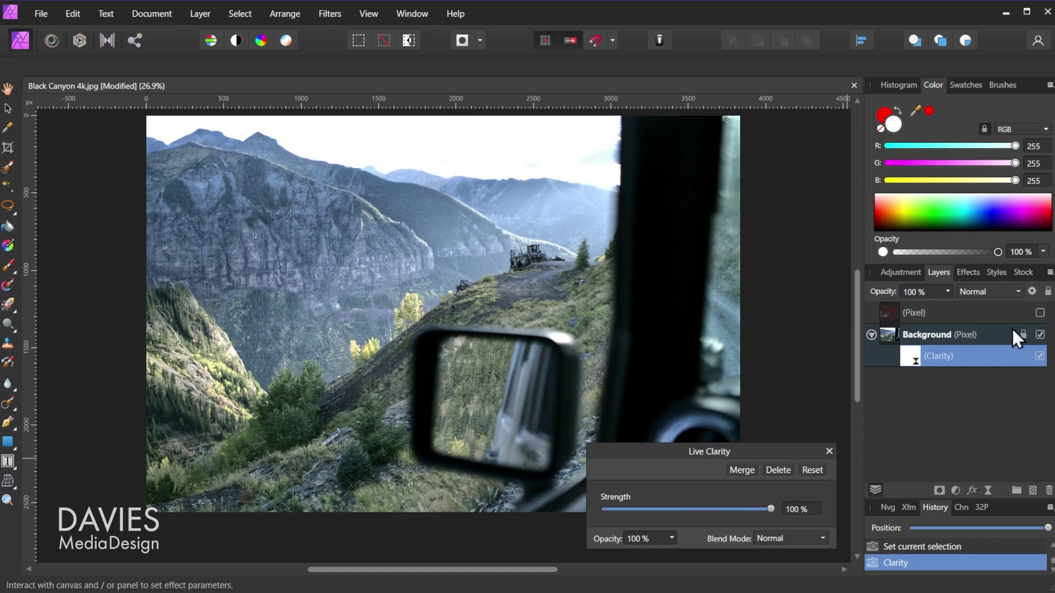
pyautogui.click(1040, 313)
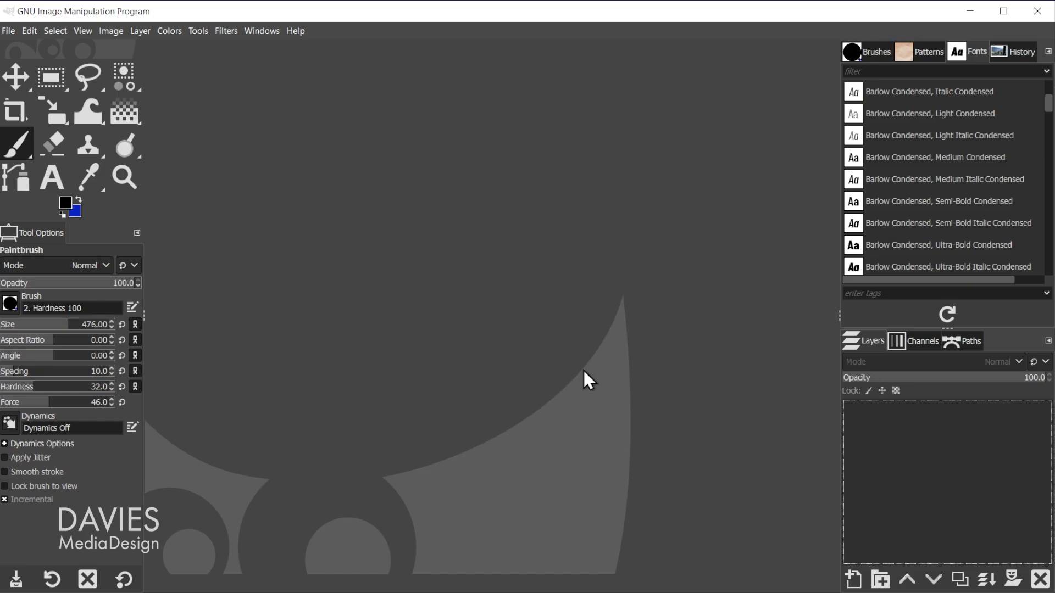
# Step: Reopen Black Canyon 4k.jpg from File > Open Recent
pyautogui.click(10, 31)
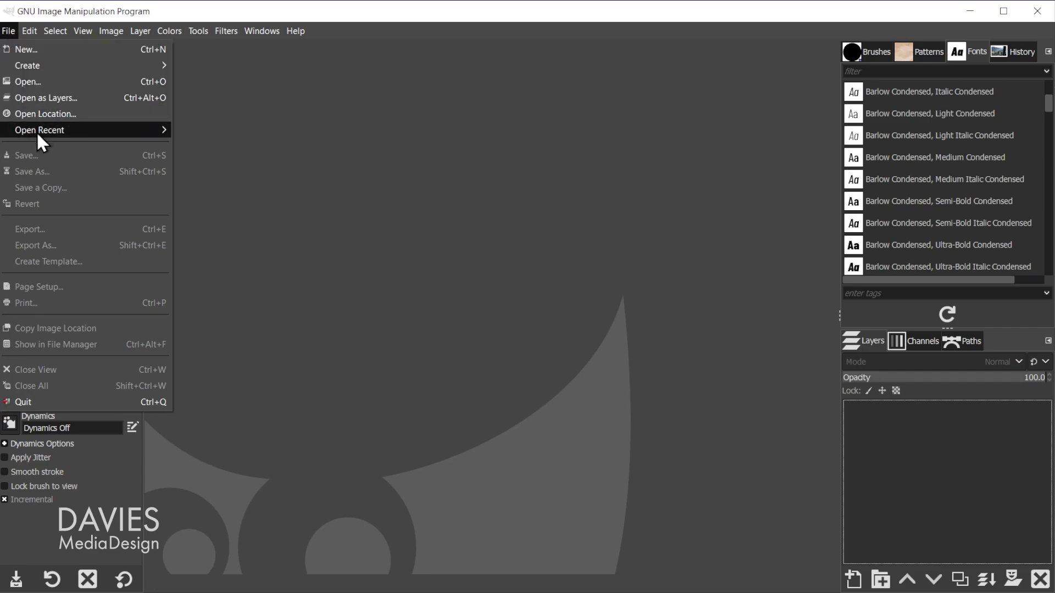
pyautogui.moveTo(36, 131)
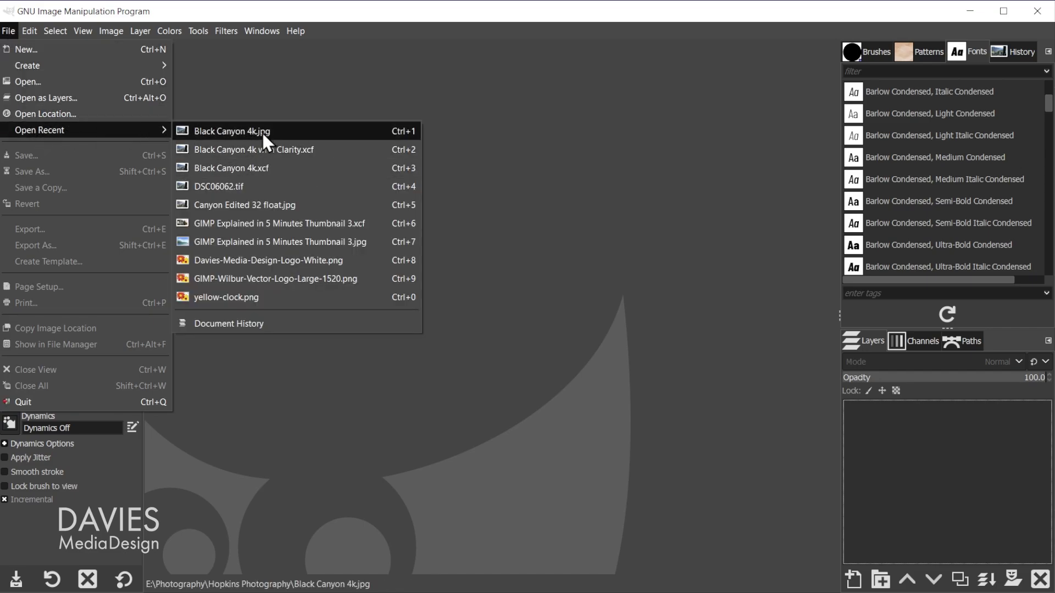
pyautogui.click(228, 130)
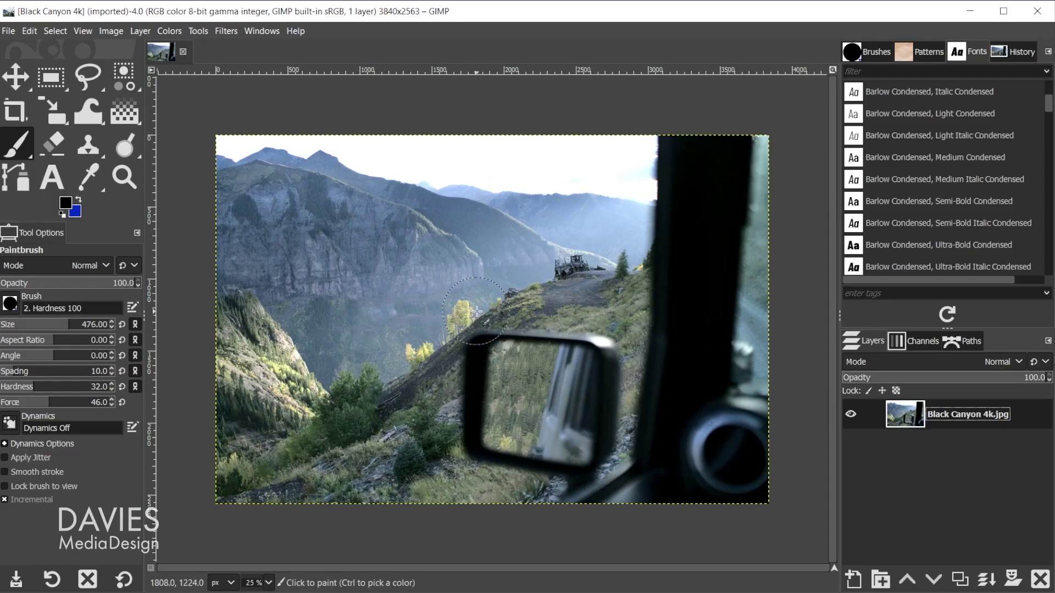
# Step: Find Simple Local Contrast in G'MIC-Qt by searching 'local contras' and preview it on the cliff
pyautogui.click(226, 31)
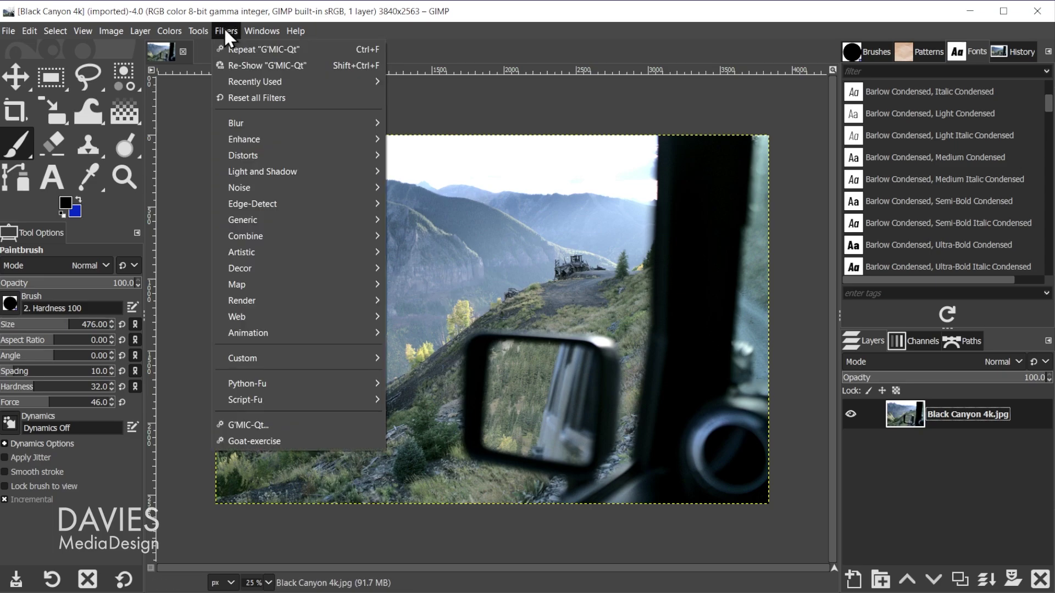
pyautogui.click(265, 422)
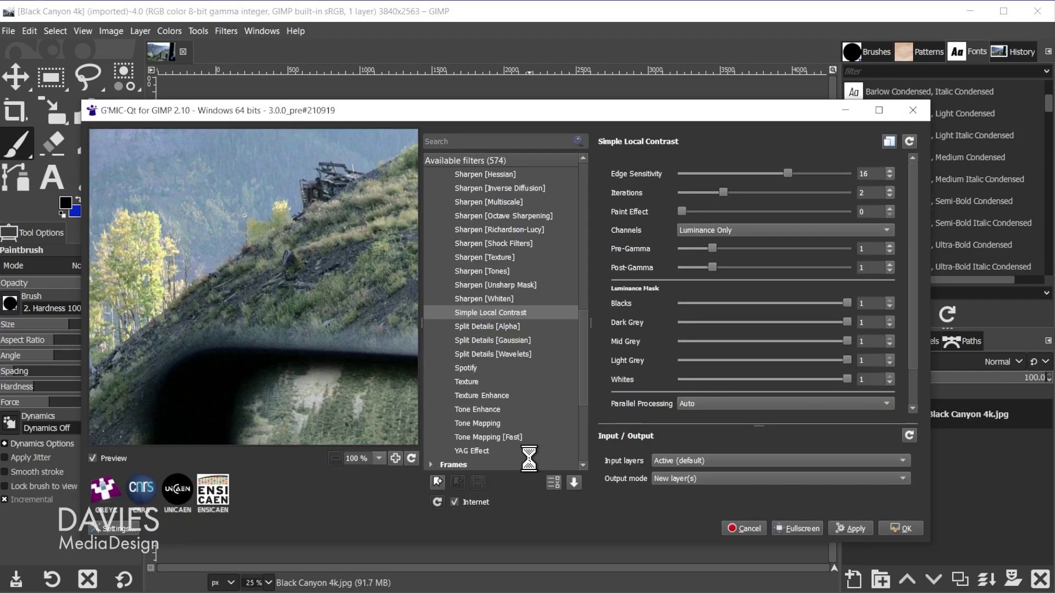
pyautogui.click(450, 142)
pyautogui.write('local')
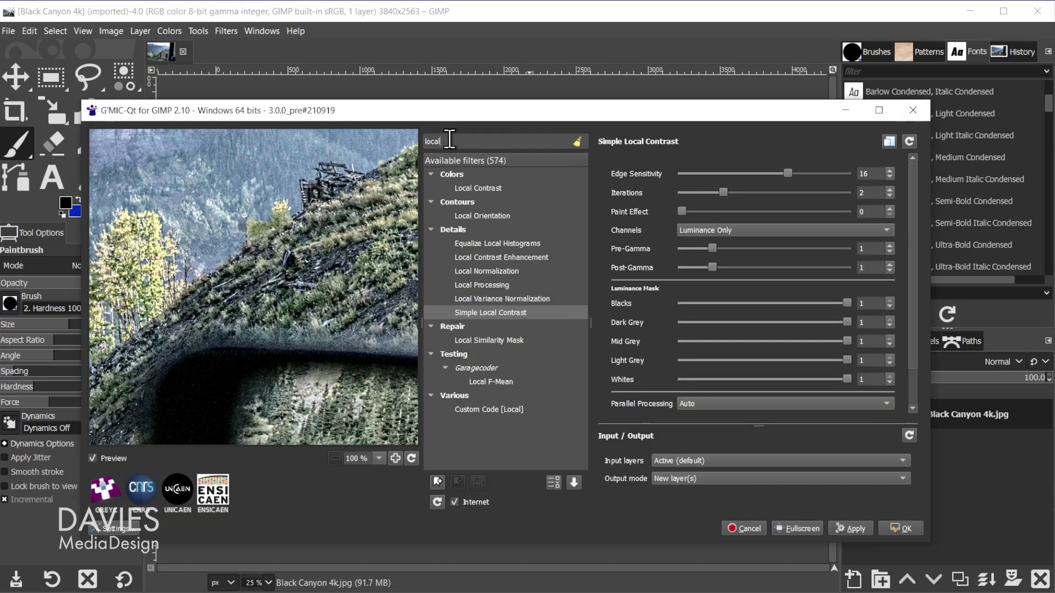
pyautogui.write(' contrast')
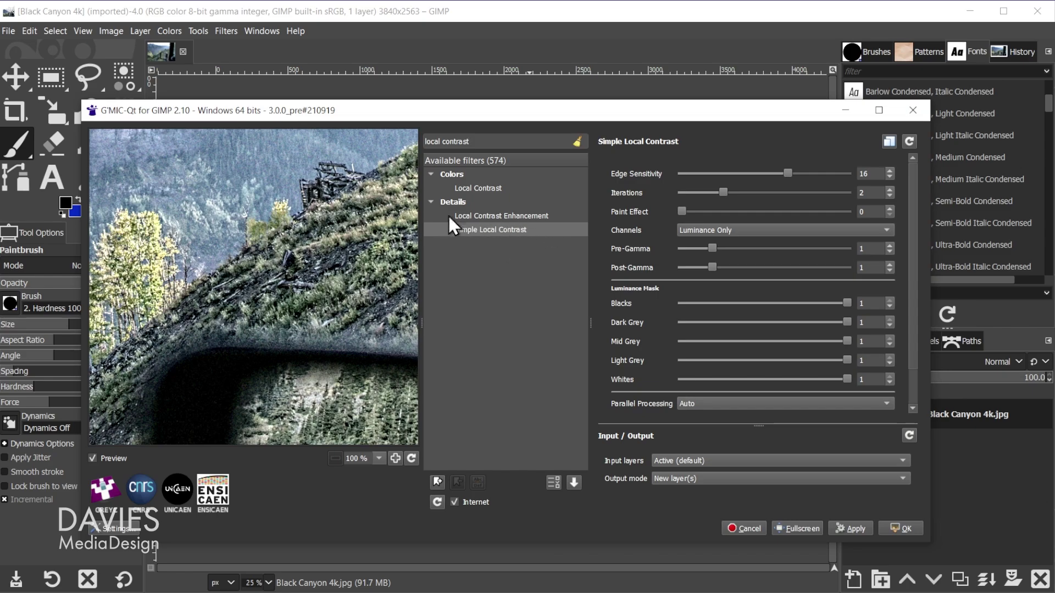
pyautogui.moveTo(262, 239); pyautogui.dragTo(443, 361)
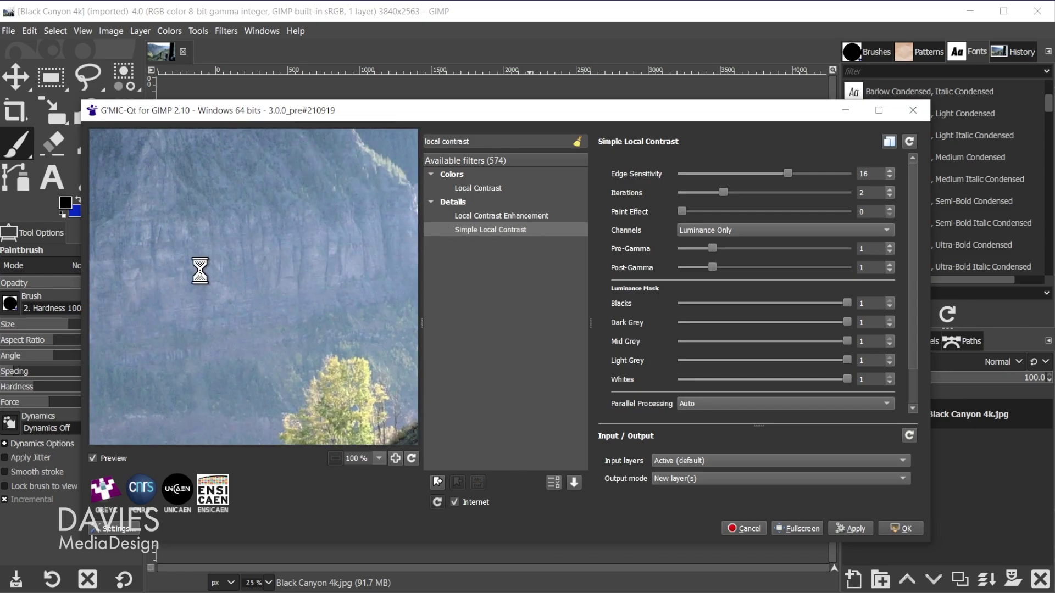
pyautogui.moveTo(177, 251); pyautogui.dragTo(325, 342)
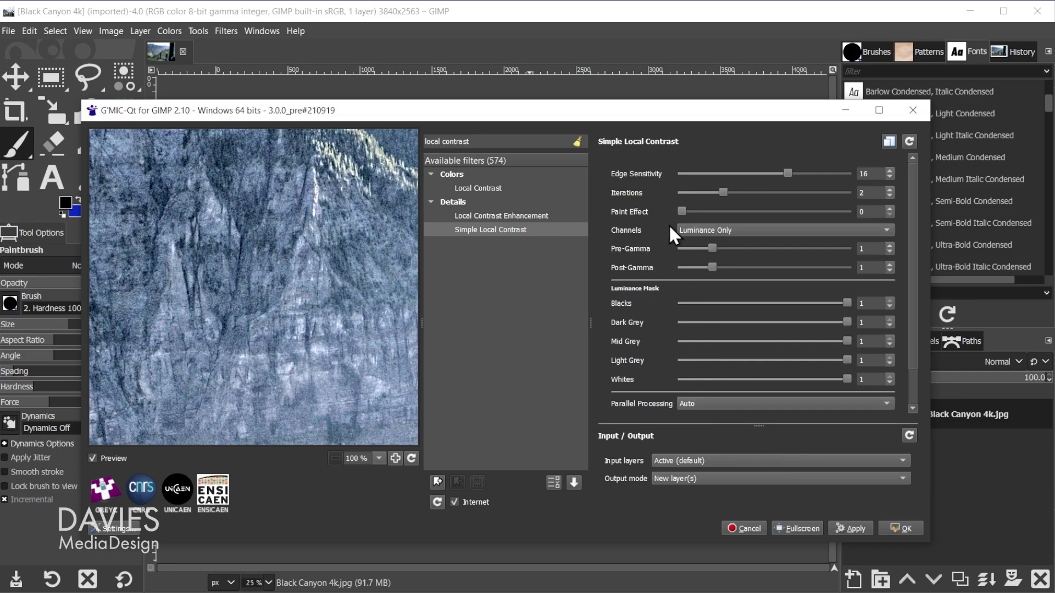
# Step: Set Channels to Luminance Only and Output mode to New layer(s), then apply the filter
pyautogui.click(737, 229)
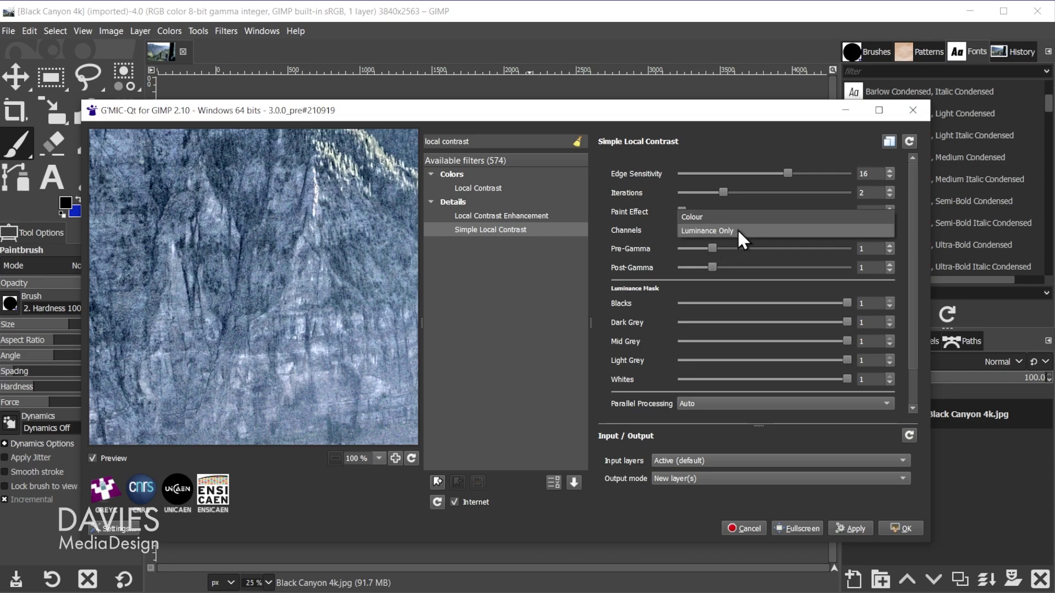
pyautogui.click(710, 230)
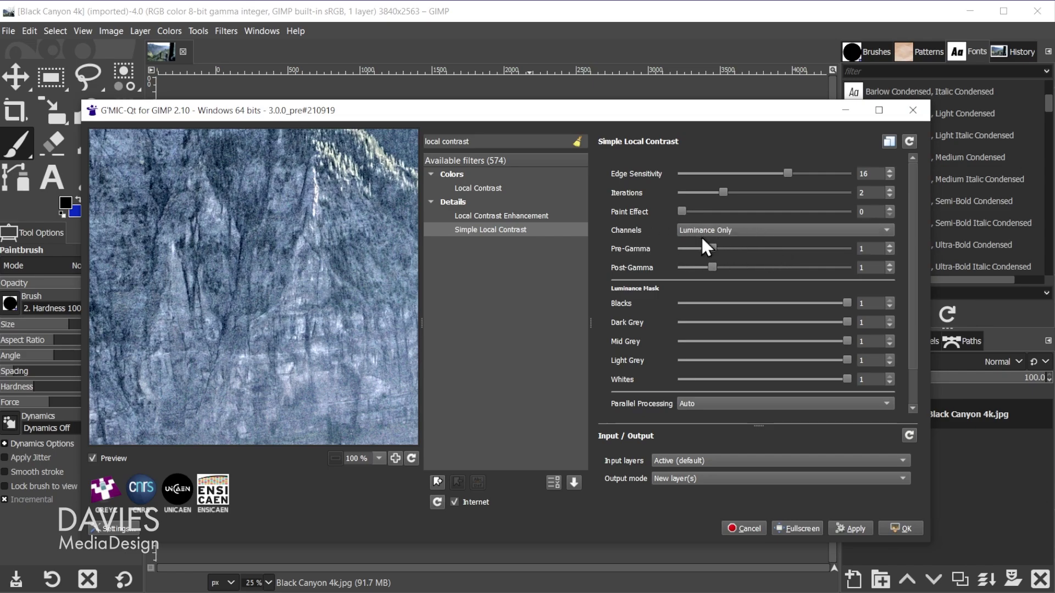
pyautogui.click(685, 480)
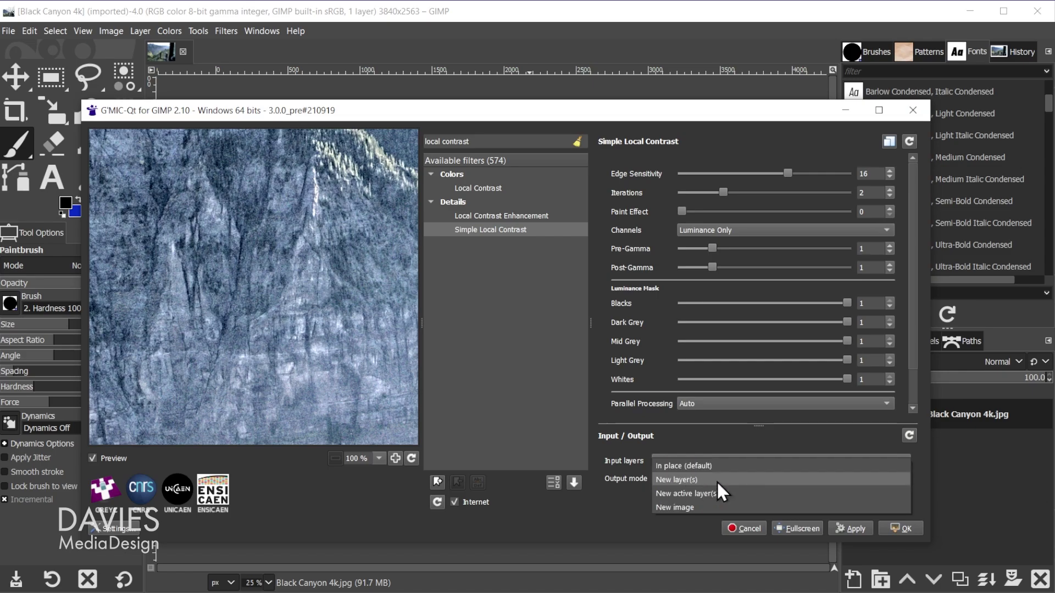
pyautogui.click(716, 480)
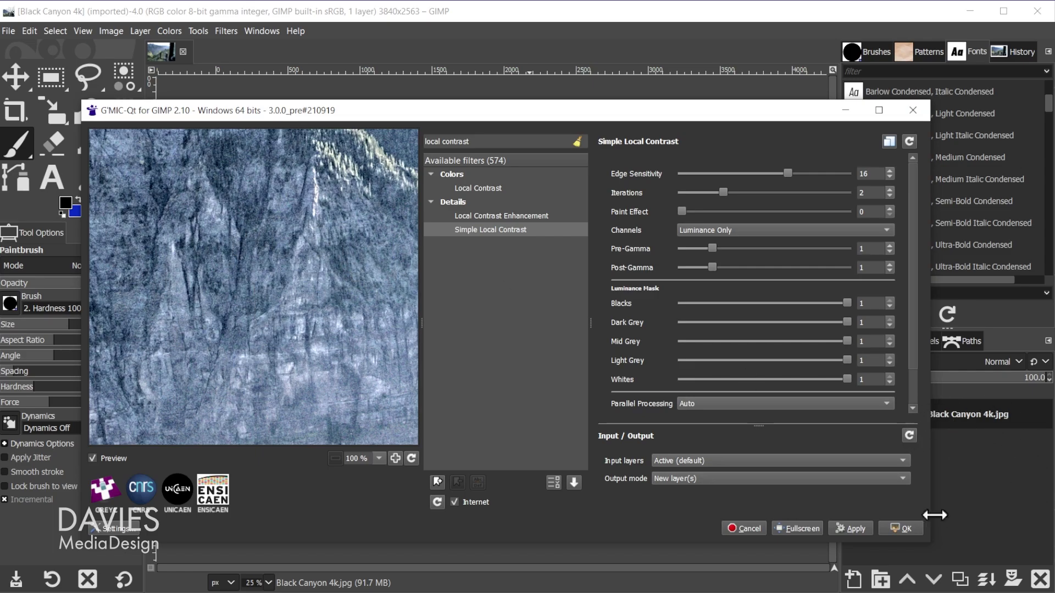
pyautogui.click(900, 528)
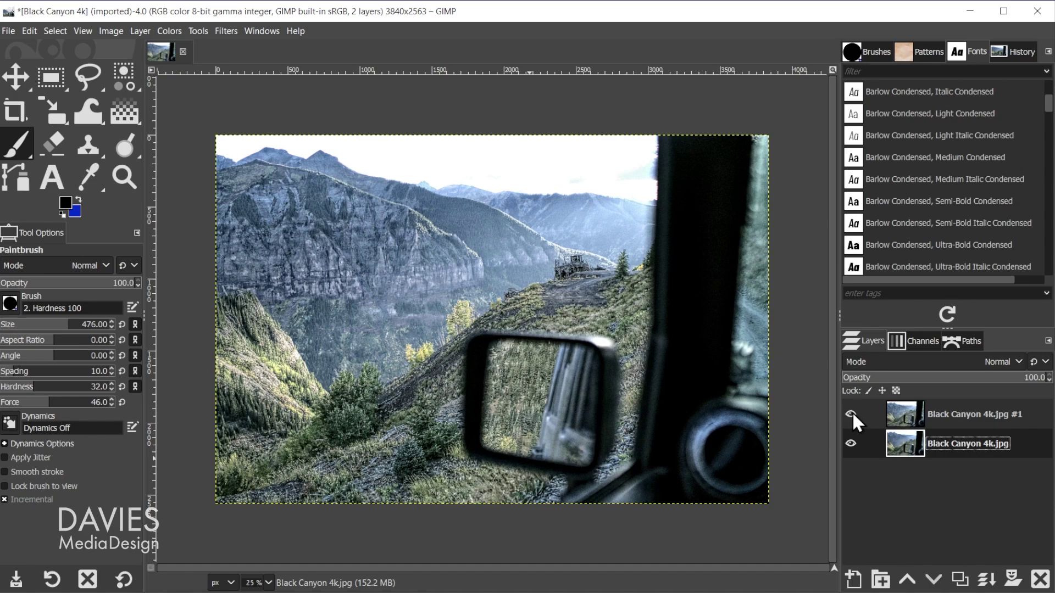
# Step: Toggle the contrast layer off and on twice to compare it with the original photo
pyautogui.click(852, 412)
pyautogui.click(851, 412)
pyautogui.click(852, 411)
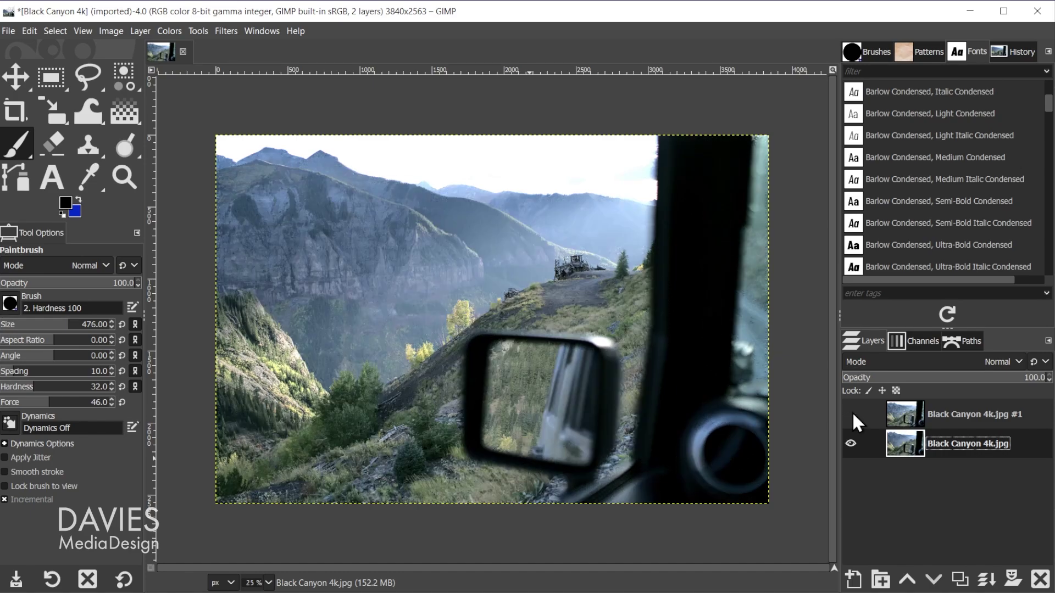
pyautogui.click(852, 411)
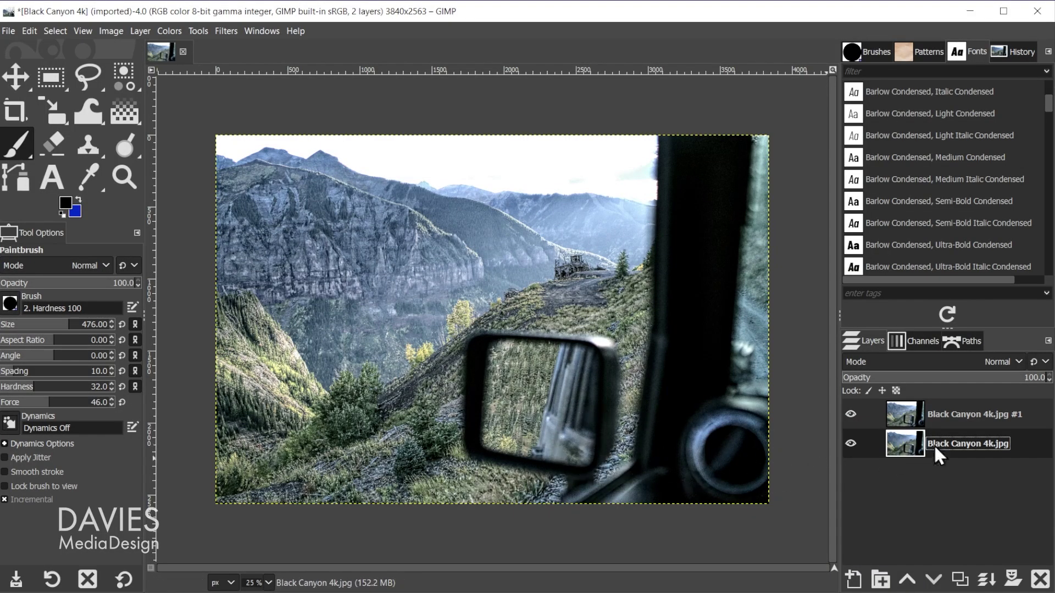
# Step: Rename the Black Canyon 4k.jpg #1 layer to 'Local Contrast'
pyautogui.click(905, 416)
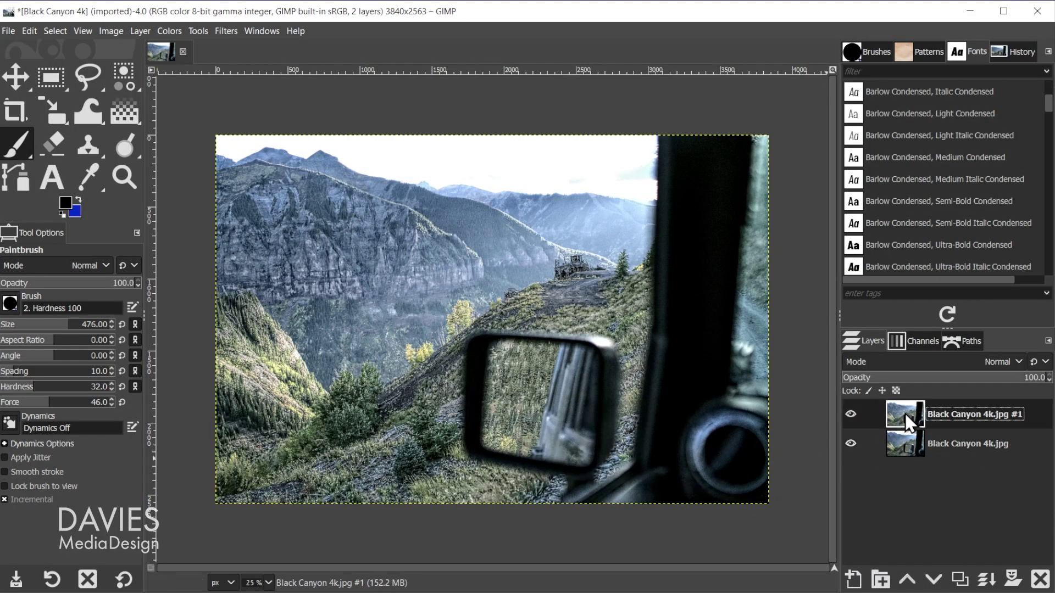
pyautogui.doubleClick(955, 413)
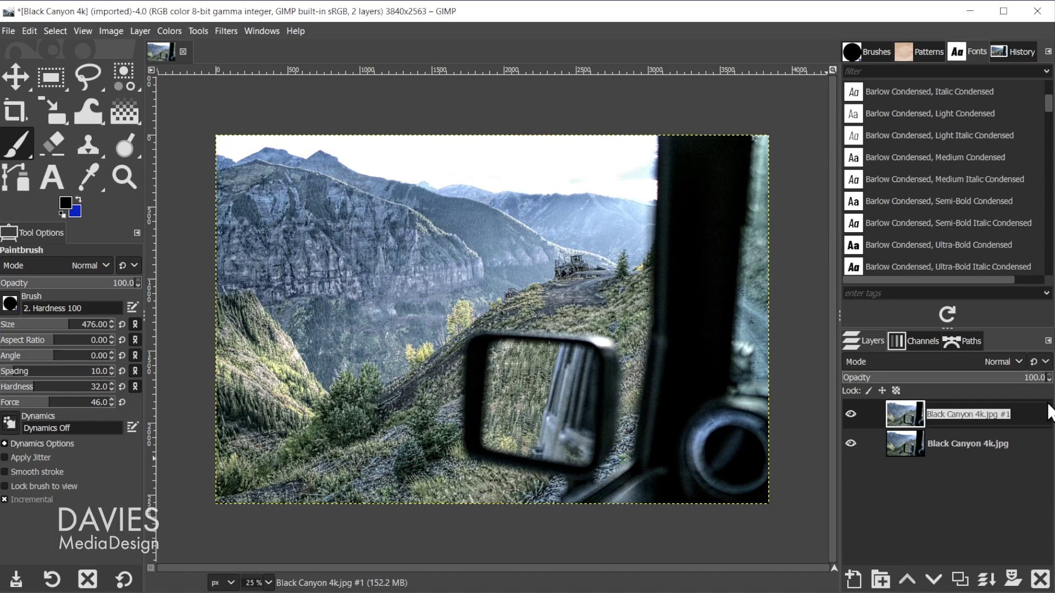
pyautogui.write('Local Contrast')
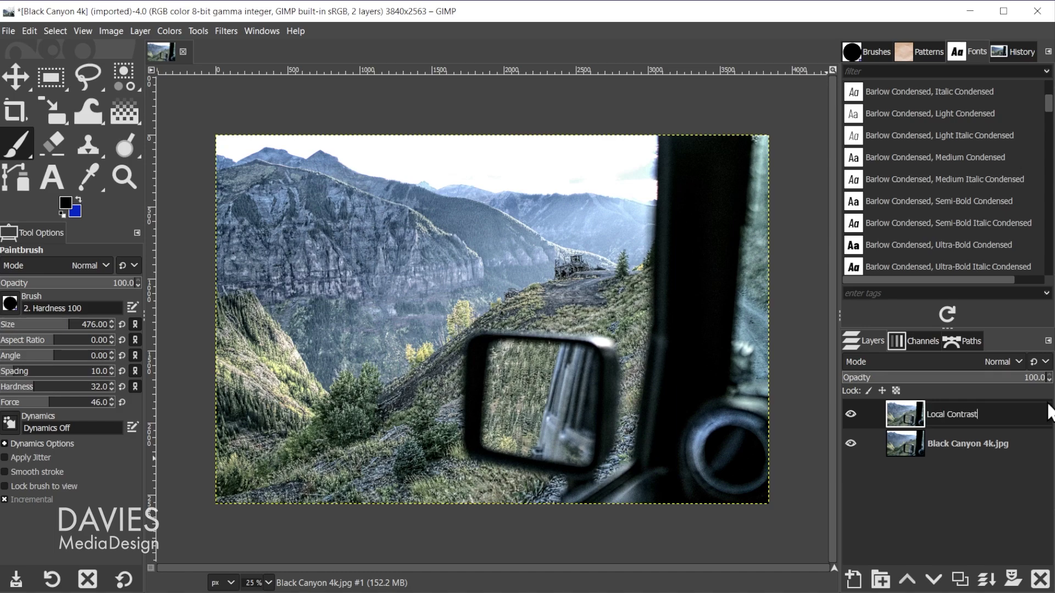
pyautogui.press('Return')
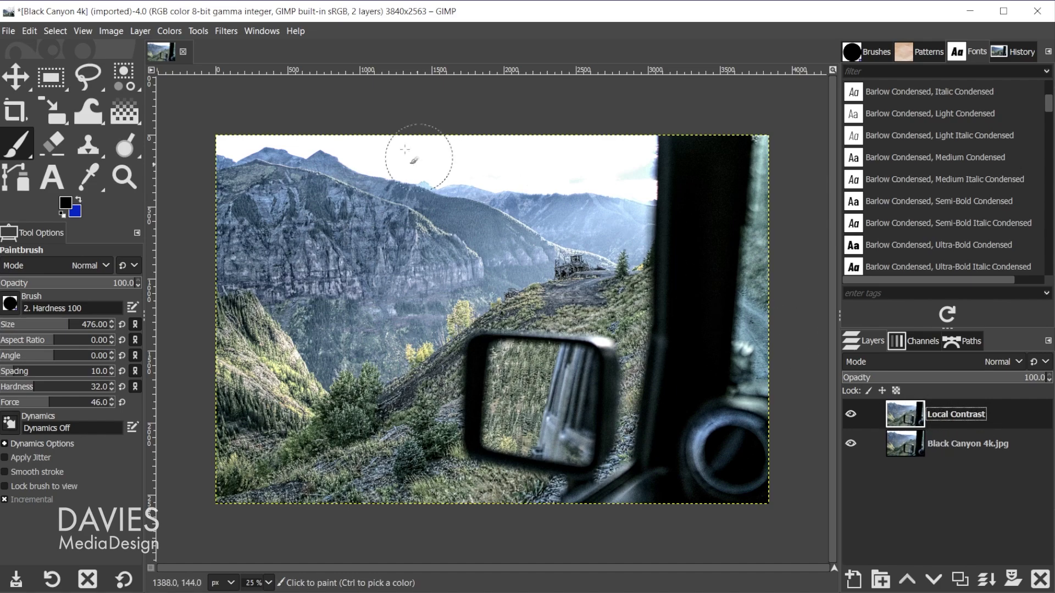
# Step: Run Filters > Generic > Luminosity mask setup to build Lights, Mids and Darks groups
pyautogui.click(225, 31)
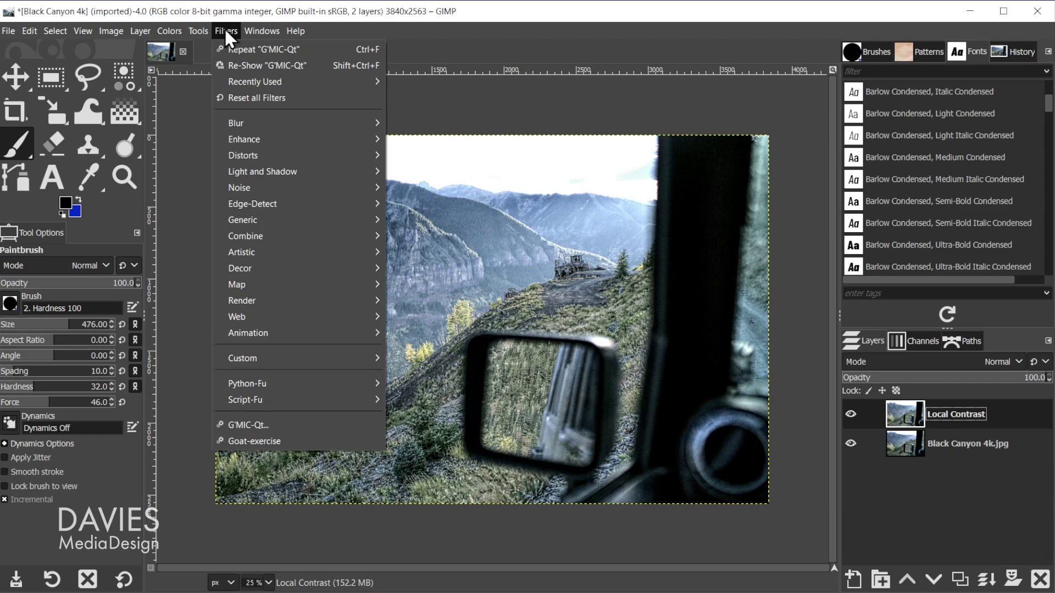
pyautogui.moveTo(266, 220)
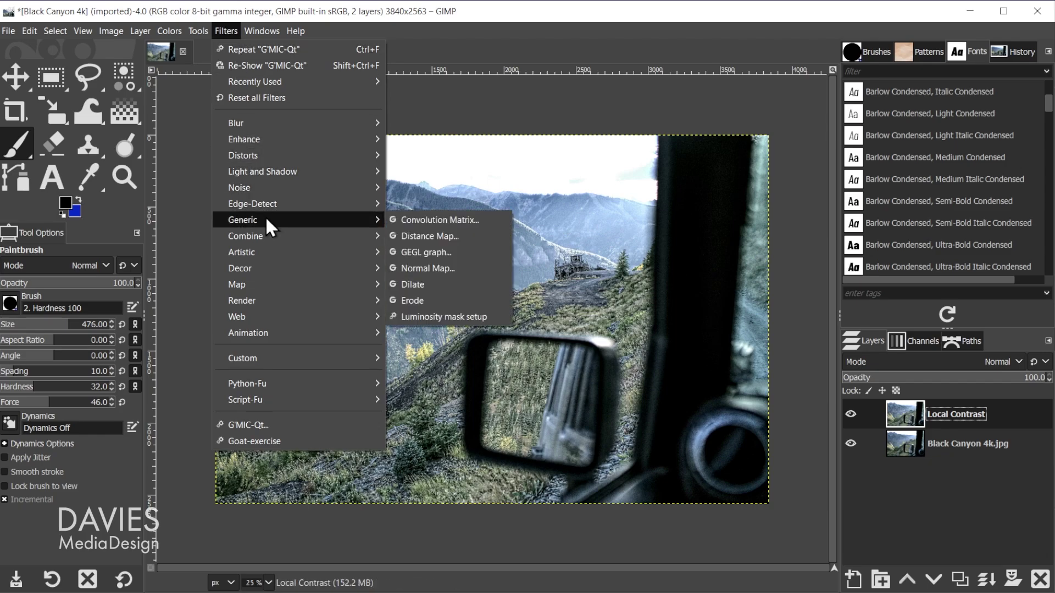
pyautogui.click(433, 315)
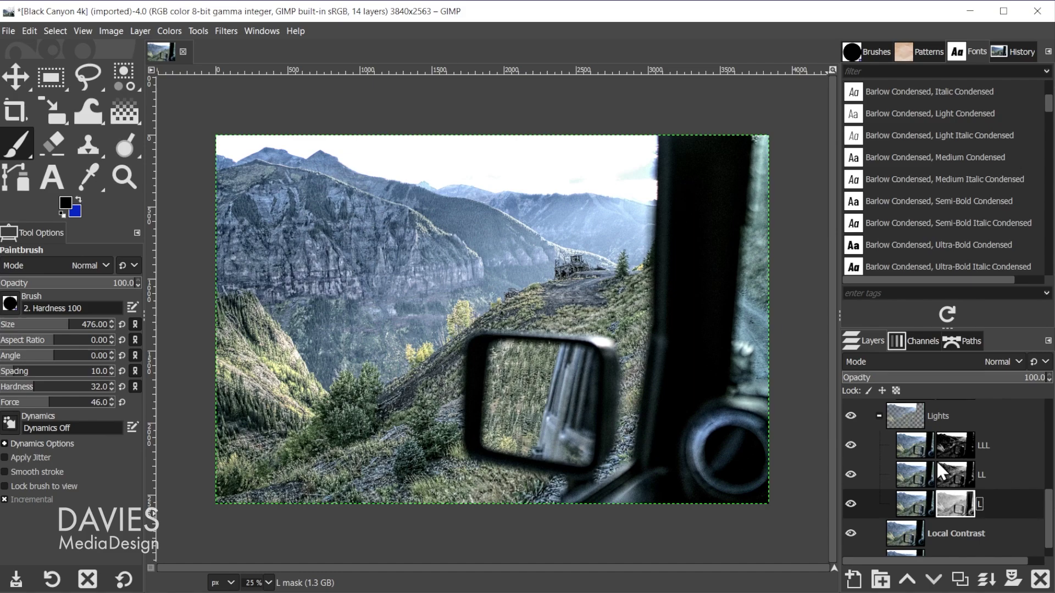
# Step: Expand the Lights group, inspect the LL and LLL masks, then collapse Lights again
pyautogui.click(879, 417)
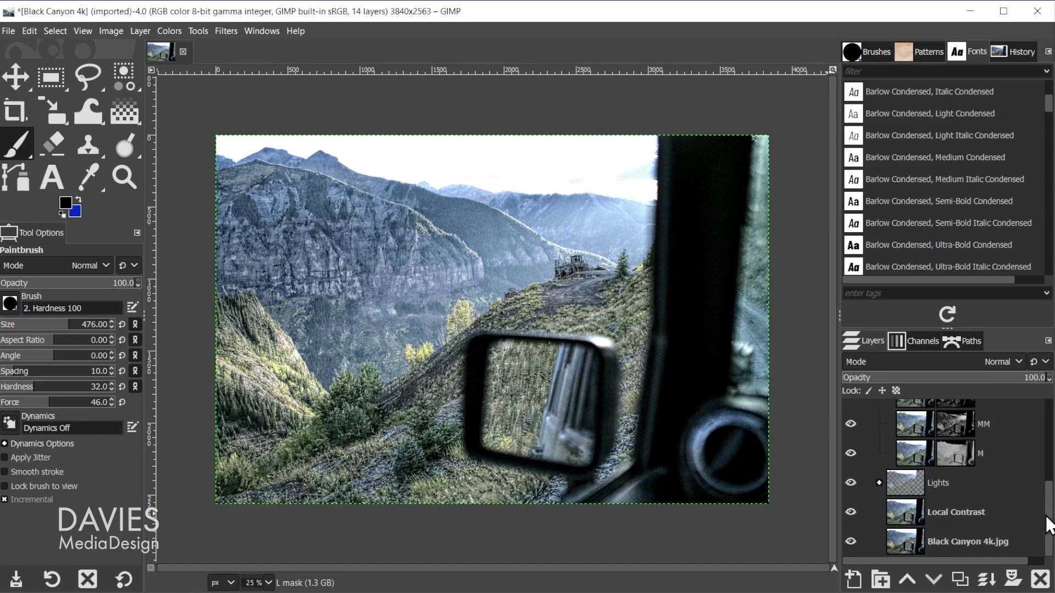
pyautogui.scroll(2, 1048, 522)
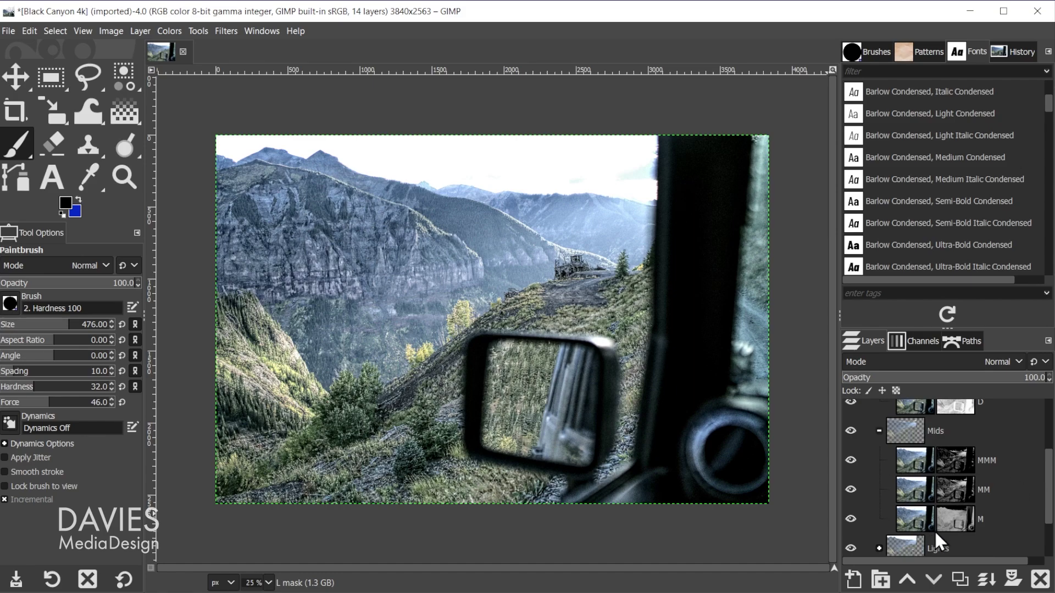
pyautogui.scroll(-2, 915, 541)
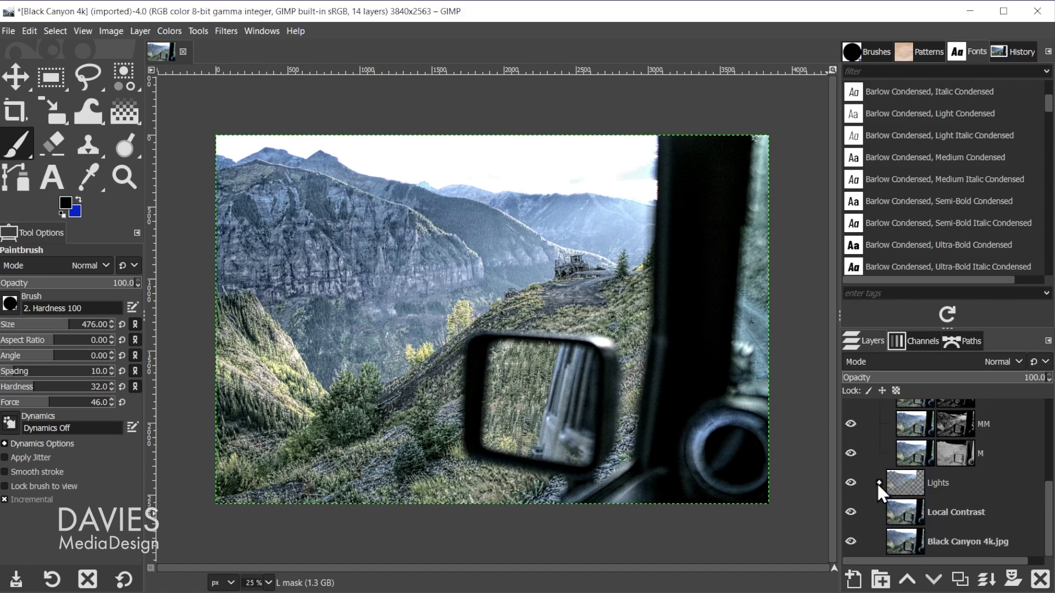
pyautogui.click(879, 483)
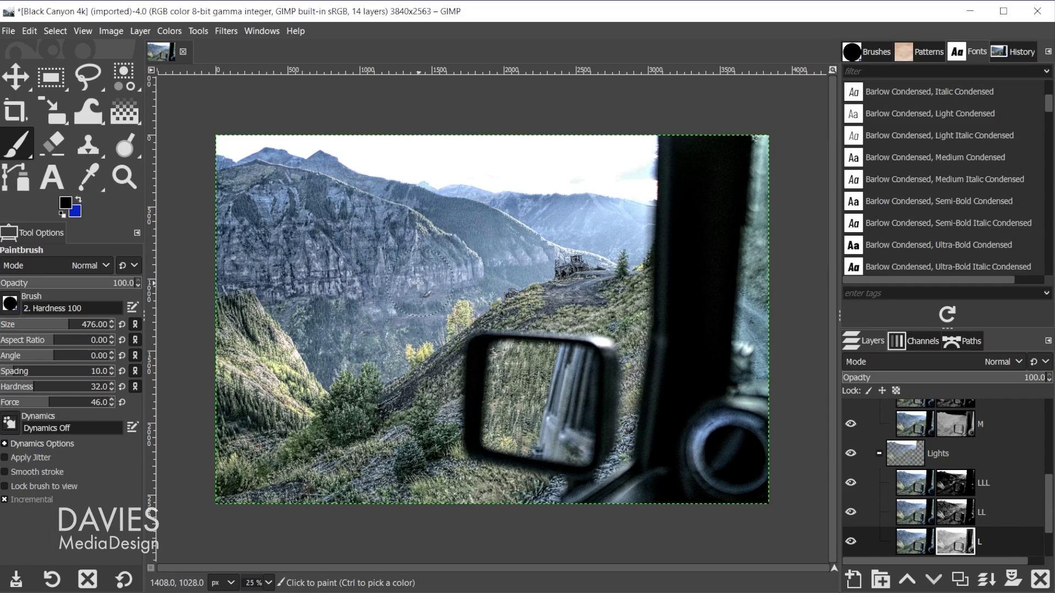
pyautogui.click(960, 514)
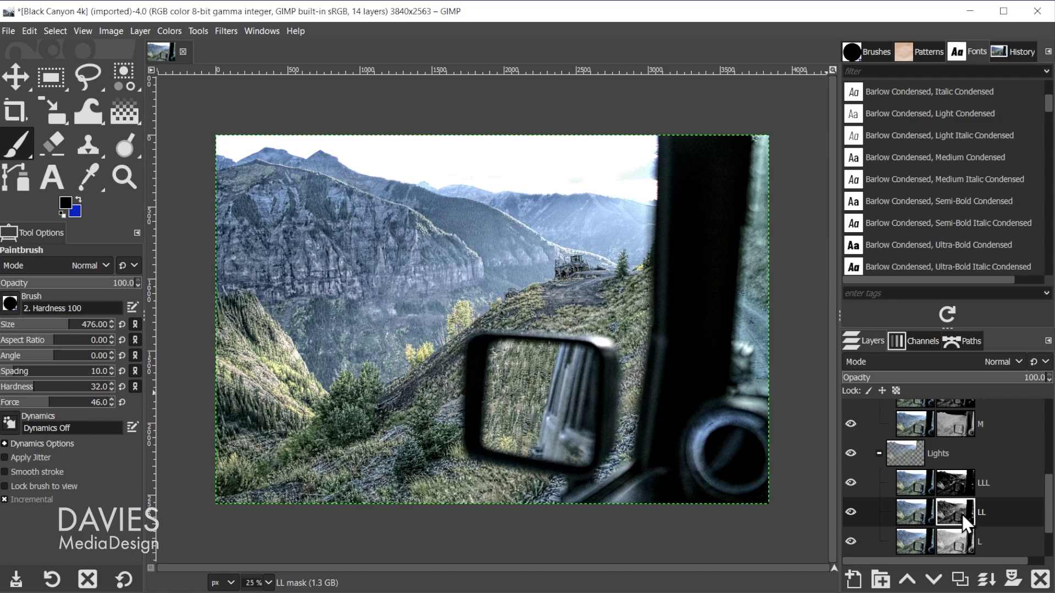
pyautogui.click(957, 484)
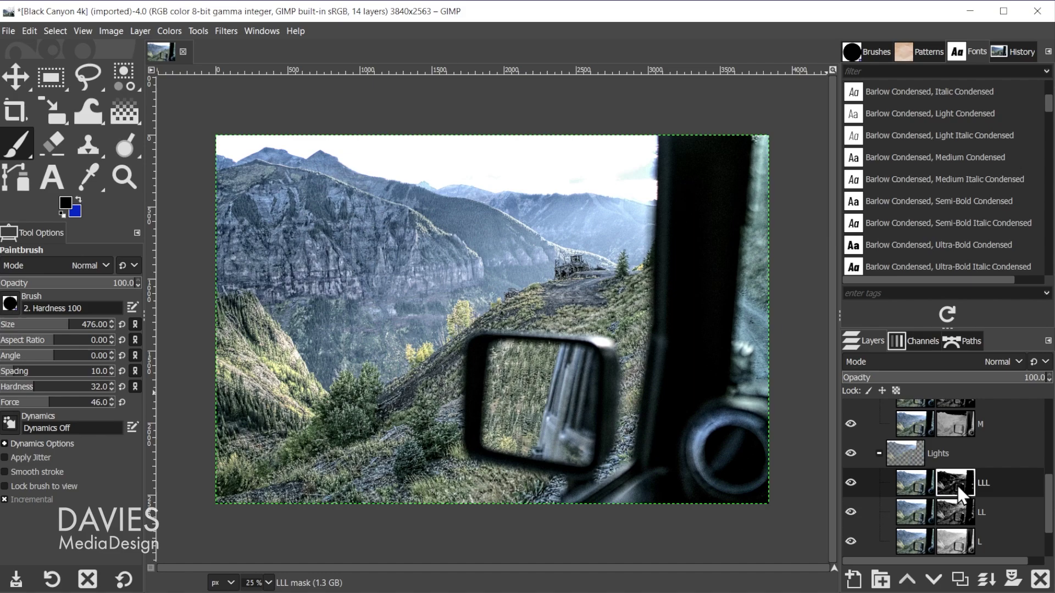
pyautogui.click(879, 454)
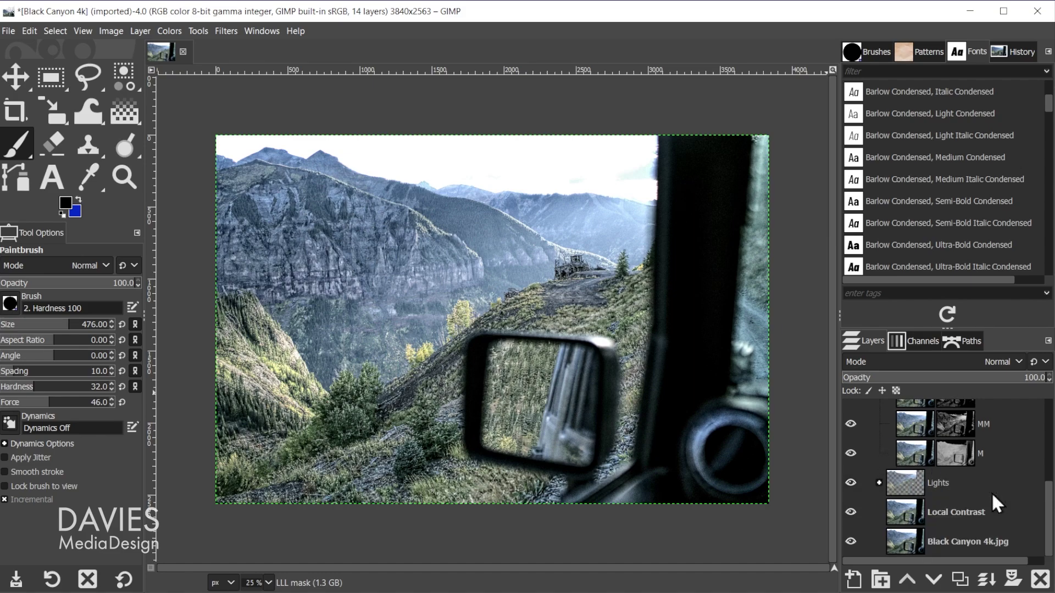
# Step: Delete the Lights, Darks and Mids layer groups one after another
pyautogui.click(908, 485)
pyautogui.click(1040, 580)
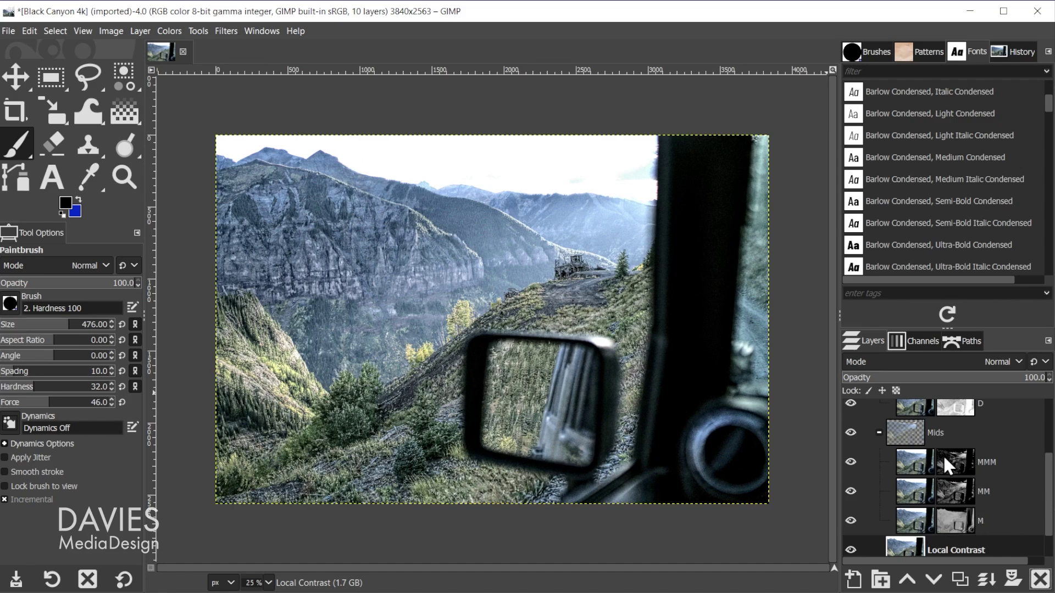
pyautogui.scroll(3, 1050, 511)
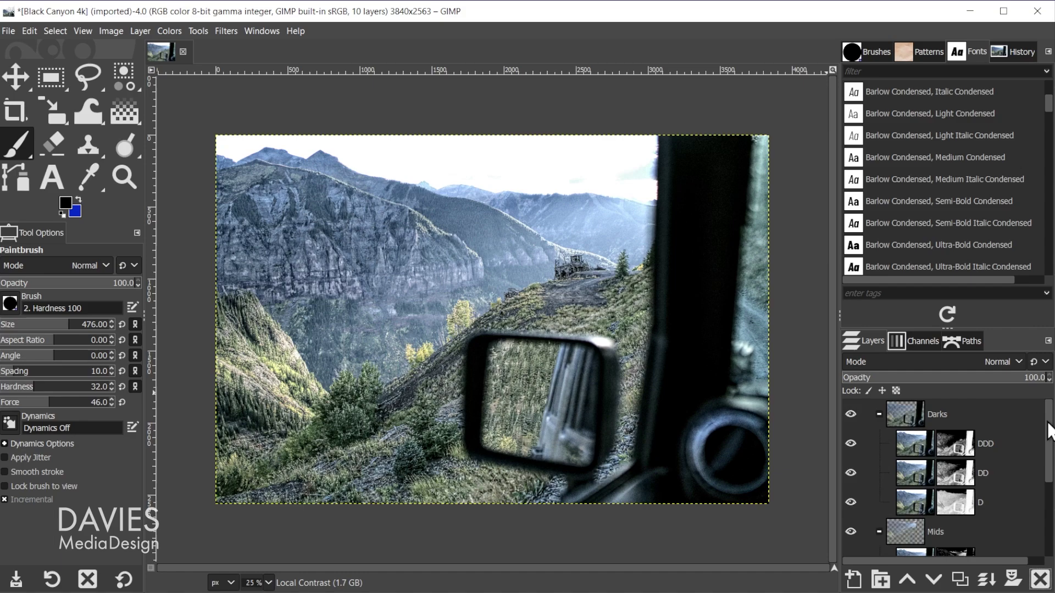
pyautogui.click(896, 415)
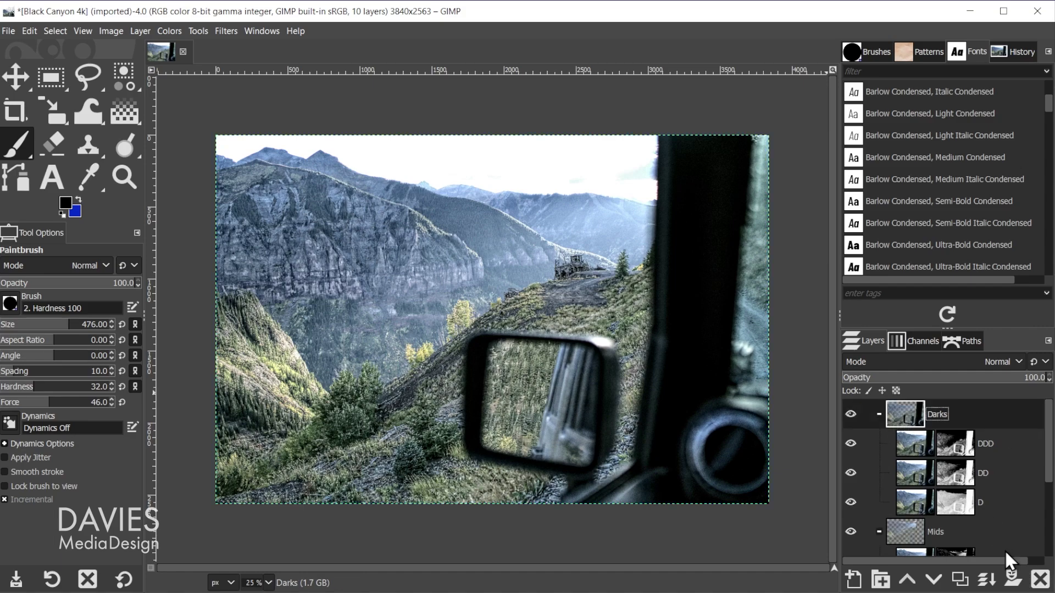
pyautogui.click(1040, 579)
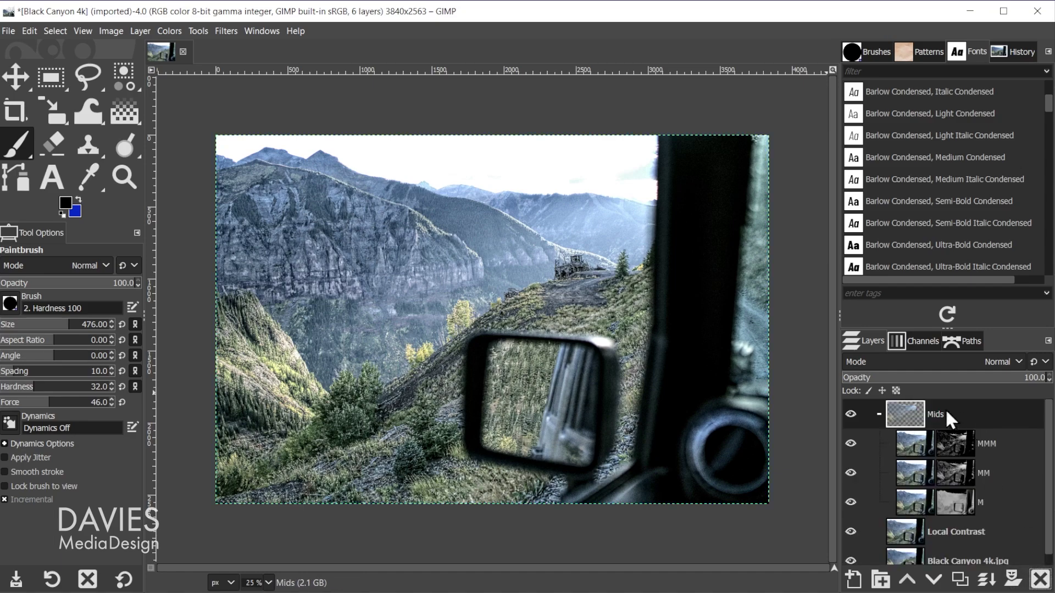
pyautogui.click(1041, 579)
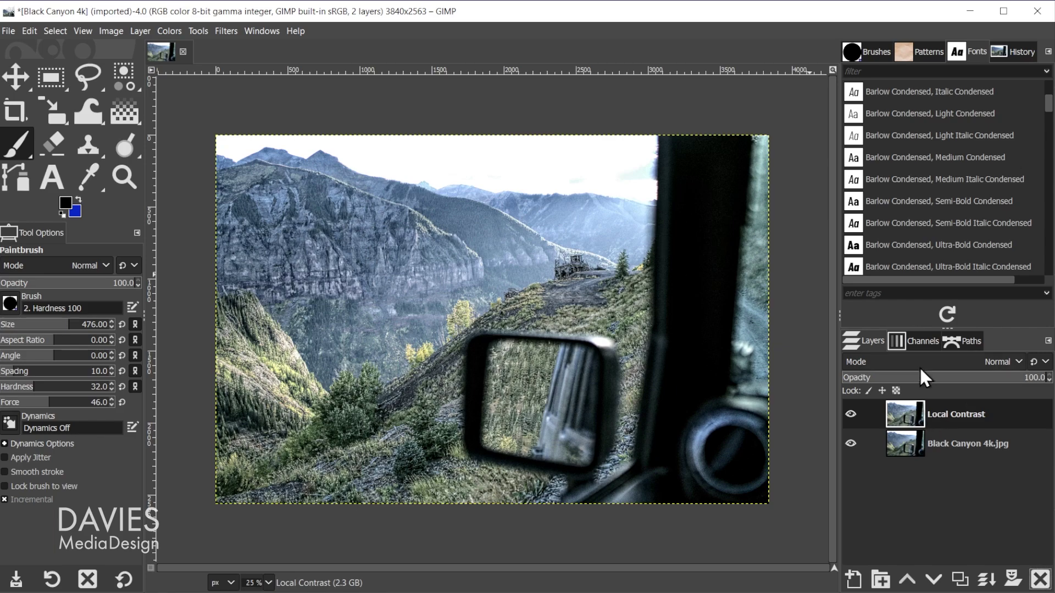
# Step: Look over the image's saved luminosity channels, then return to the layers list
pyautogui.click(918, 342)
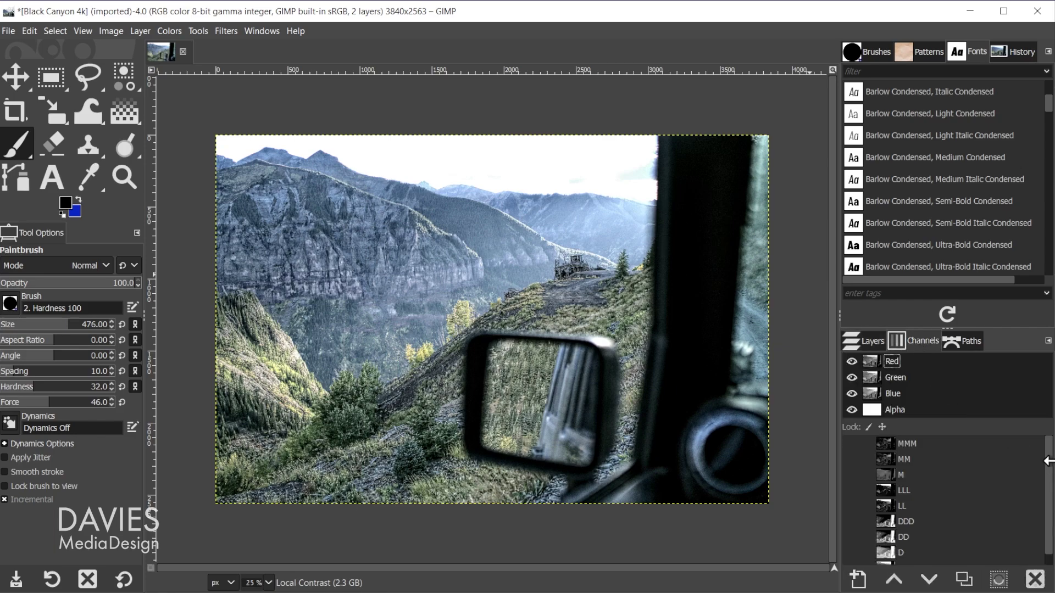
pyautogui.scroll(-1, 1048, 478)
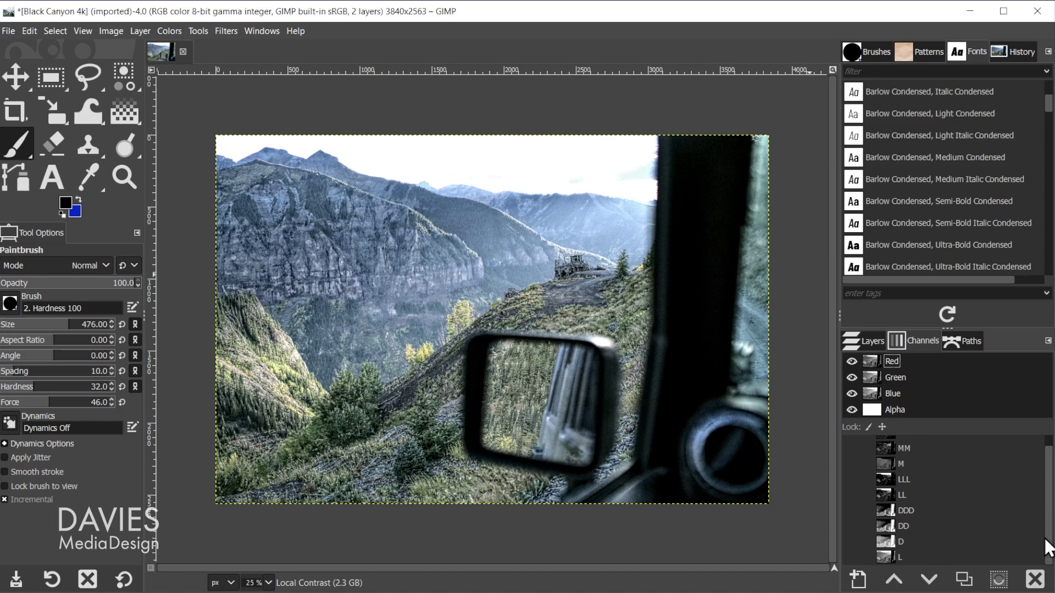
pyautogui.scroll(1, 896, 548)
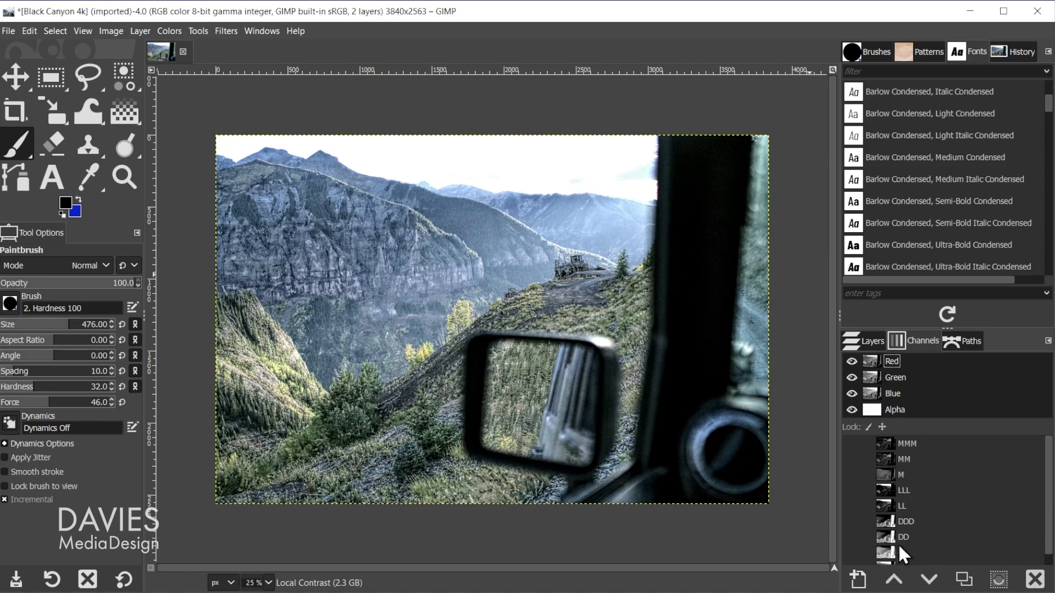
pyautogui.click(868, 342)
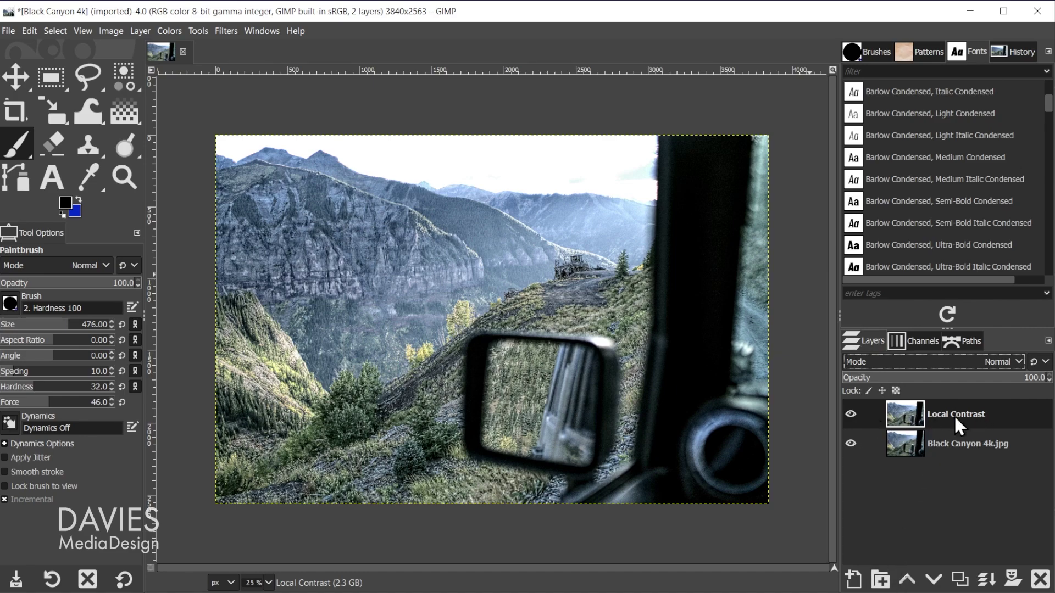
# Step: Add a layer mask to Local Contrast initialized from the MMM channel
pyautogui.rightClick(909, 413)
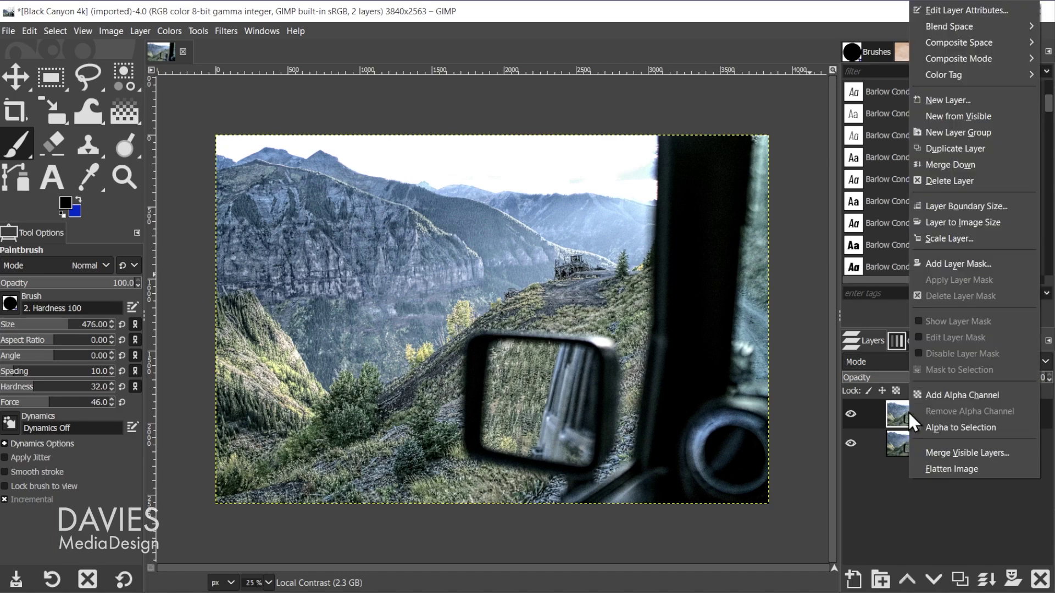
pyautogui.click(955, 264)
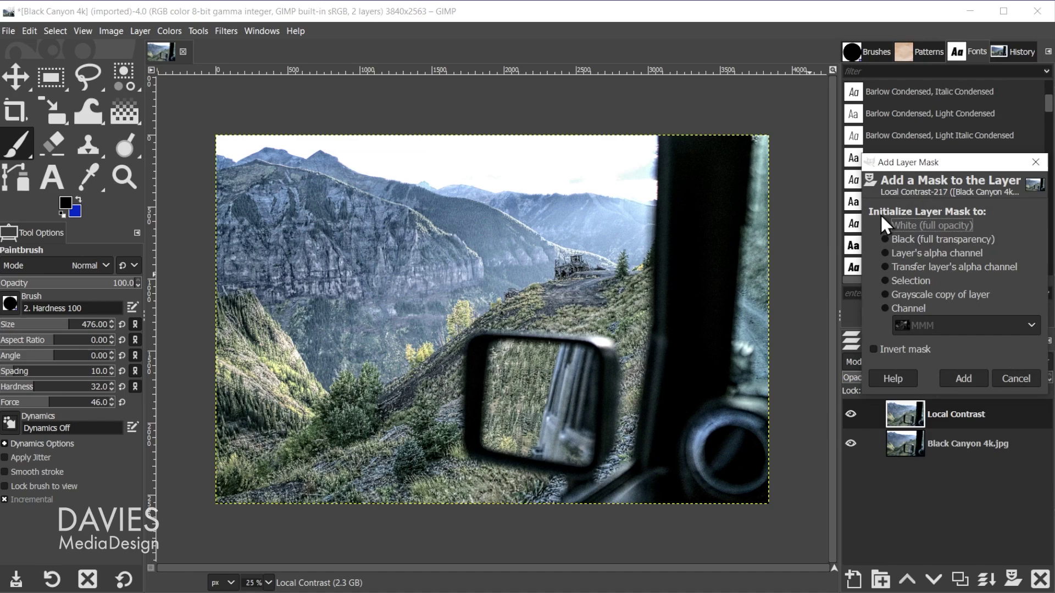
pyautogui.click(909, 307)
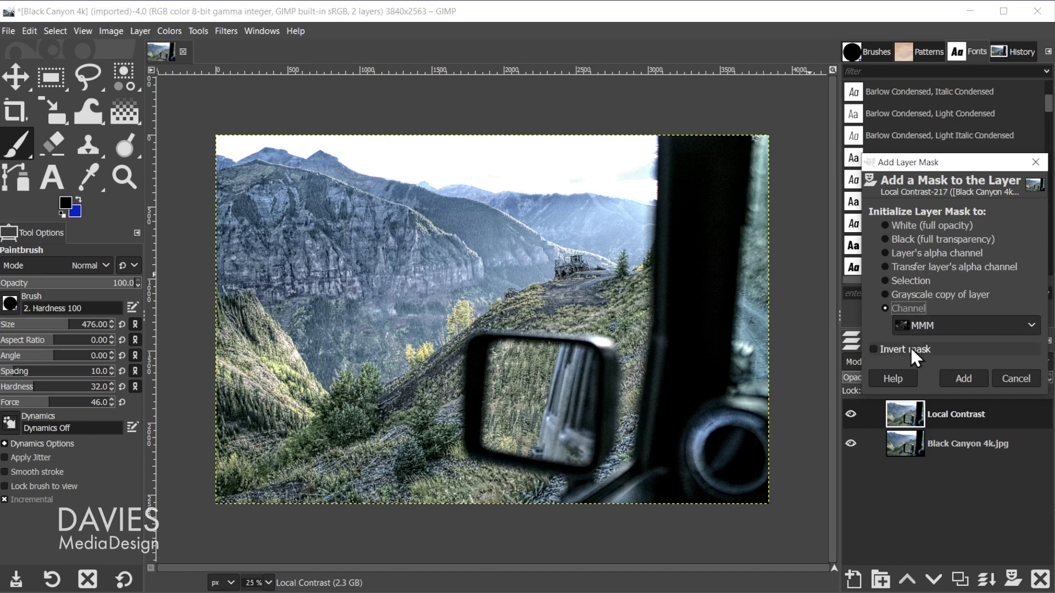
pyautogui.click(935, 325)
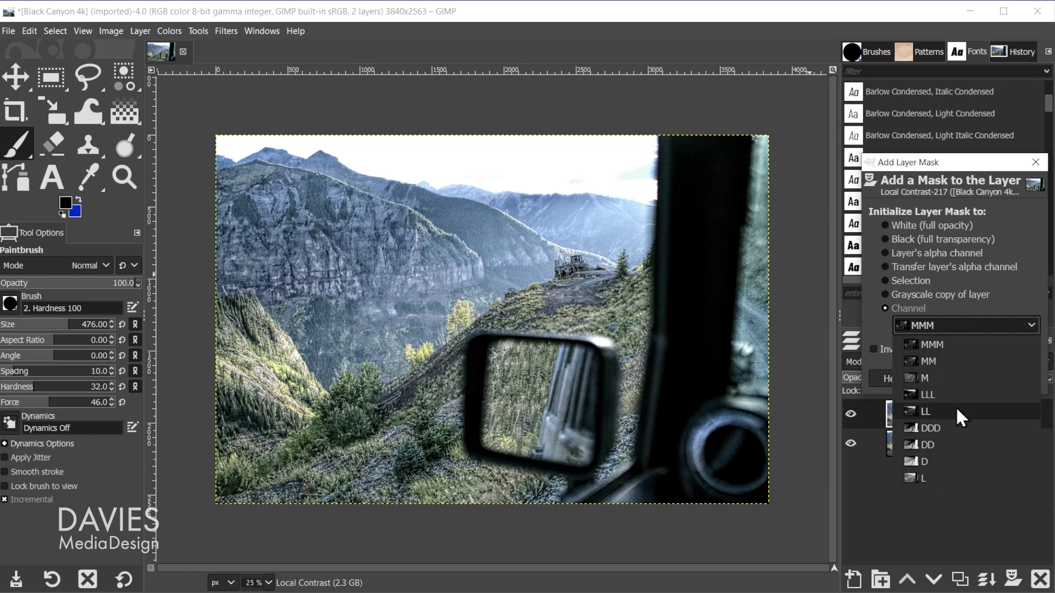
pyautogui.click(935, 321)
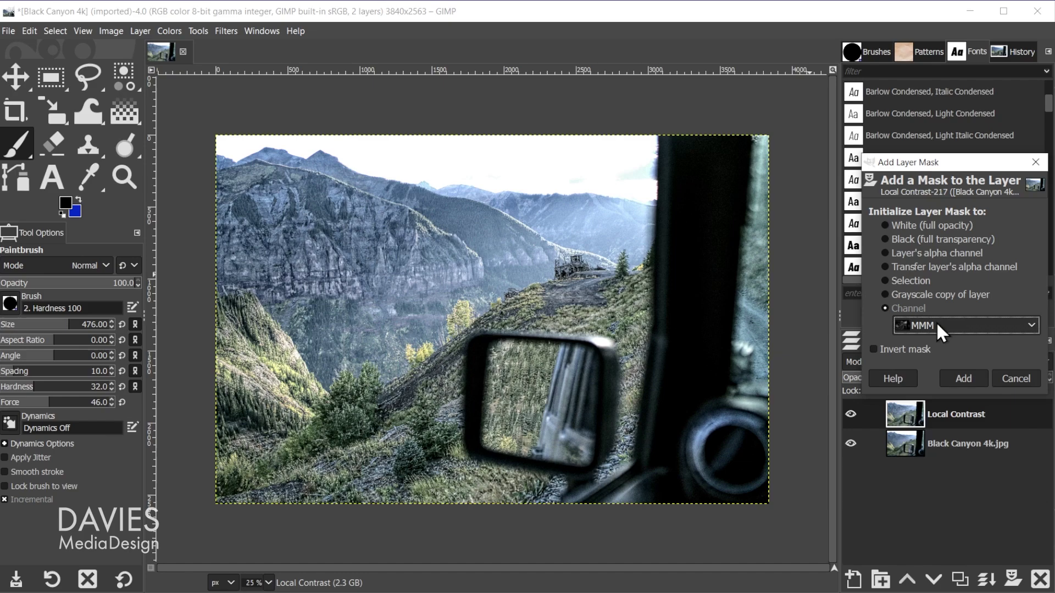
pyautogui.click(962, 377)
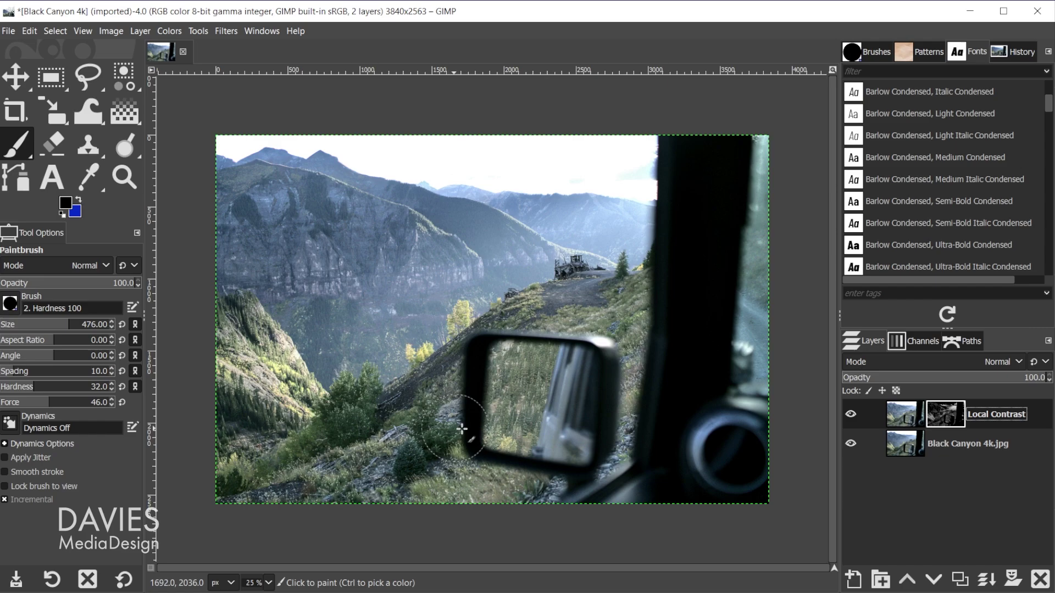
pyautogui.click(850, 414)
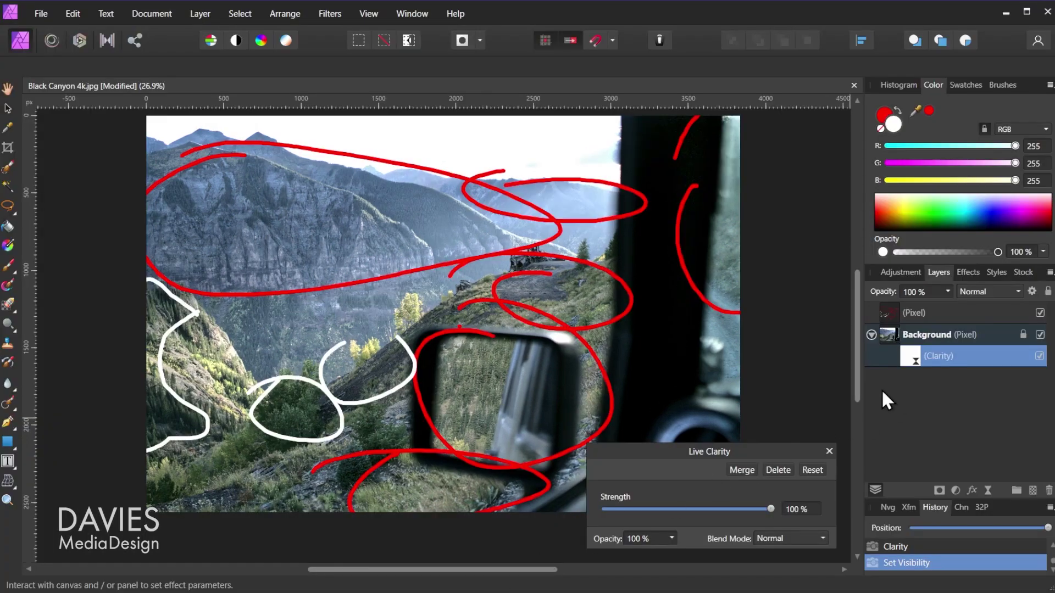
# Step: Hide the (Pixel) layer holding the red and white scribbles in Affinity Photo
pyautogui.click(1040, 313)
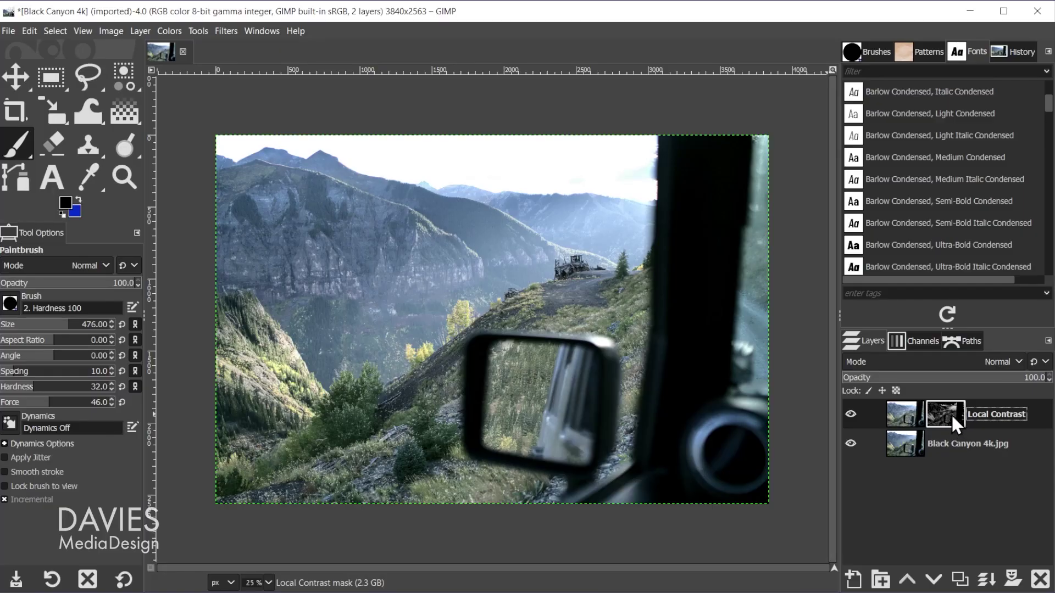
# Step: Duplicate the Local Contrast layer and replace the copy's mask with the MM channel
pyautogui.click(960, 579)
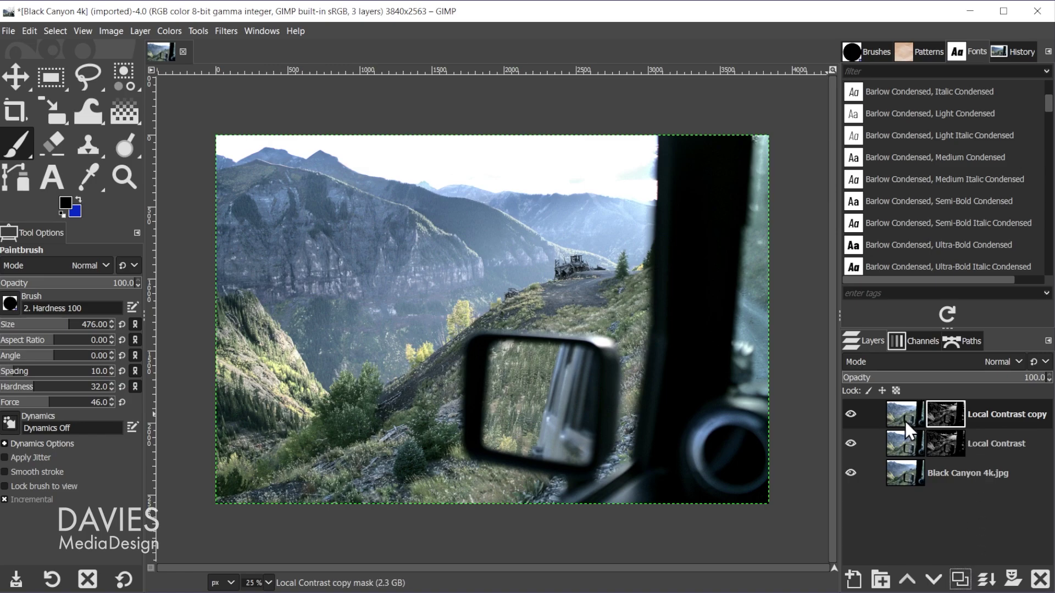
pyautogui.rightClick(944, 414)
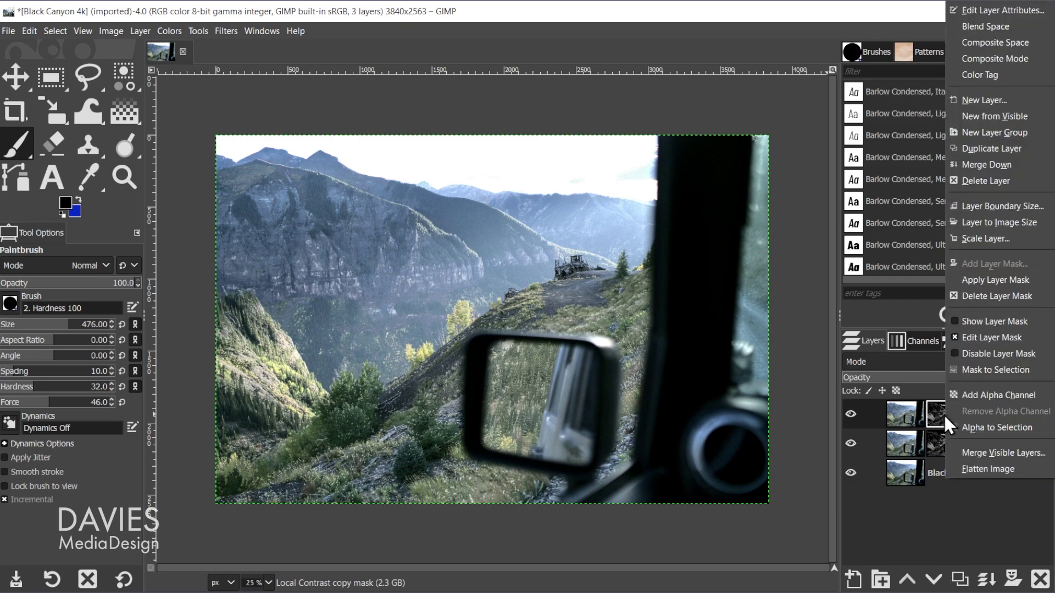
pyautogui.click(979, 297)
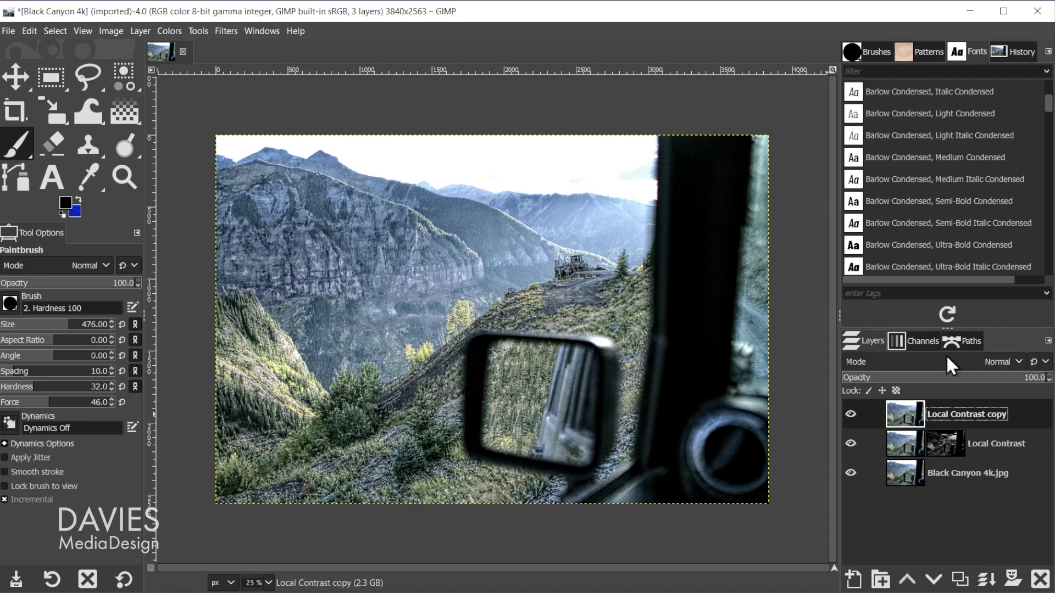
pyautogui.rightClick(910, 411)
pyautogui.click(983, 263)
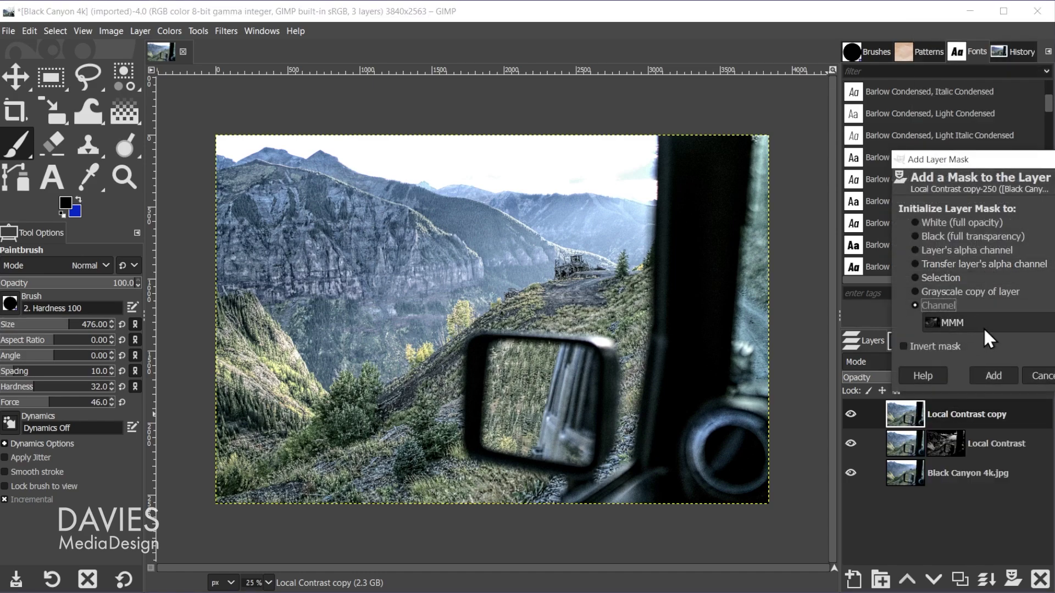
pyautogui.scroll(-1, 982, 324)
pyautogui.click(990, 373)
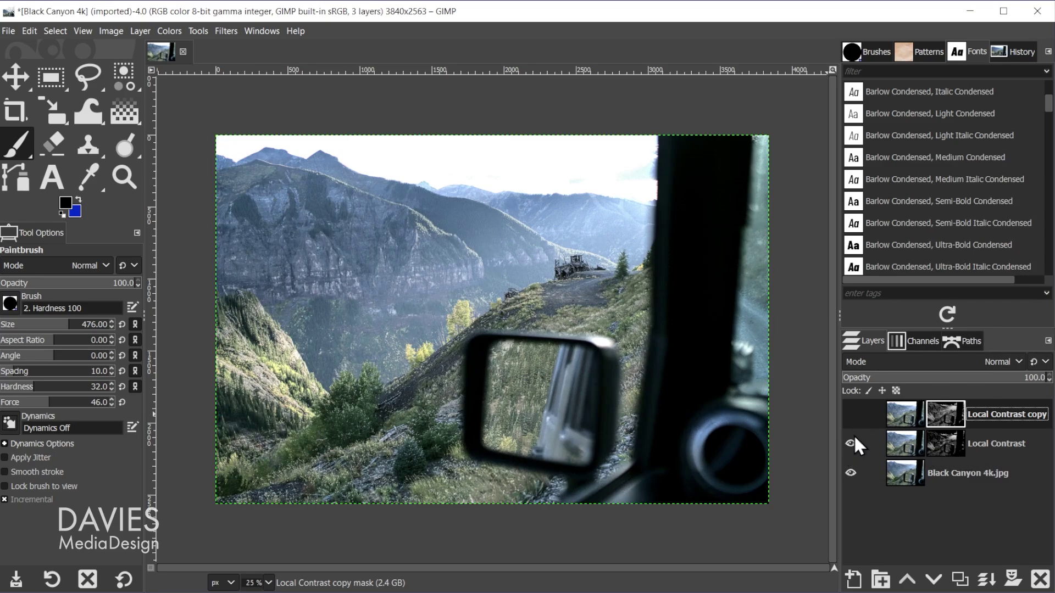
# Step: Rename Local Contrast to MMM and Local Contrast copy to MM
pyautogui.doubleClick(986, 444)
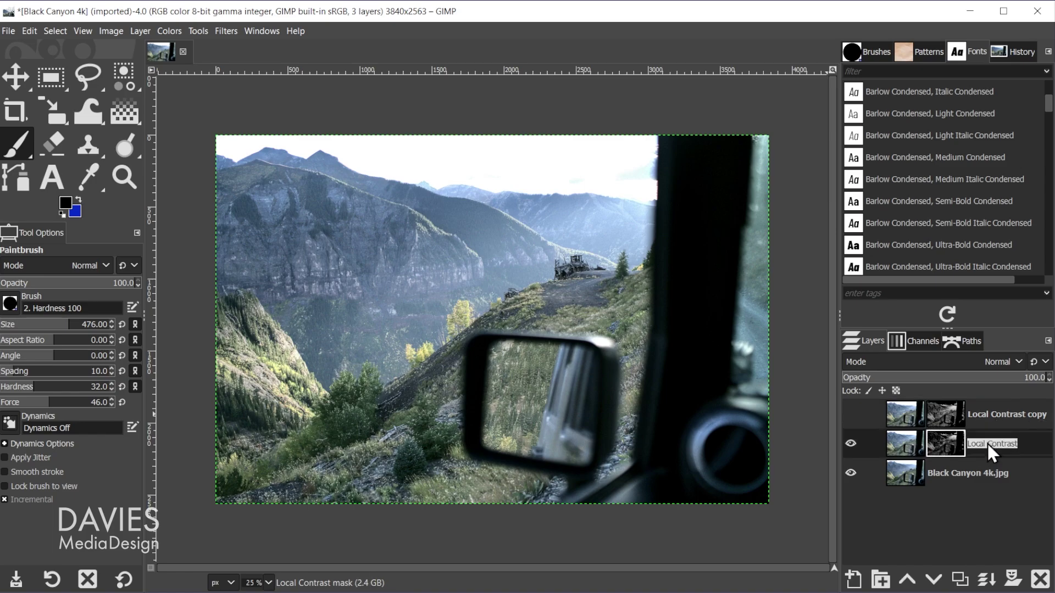
pyautogui.write('MMM')
pyautogui.press('Return')
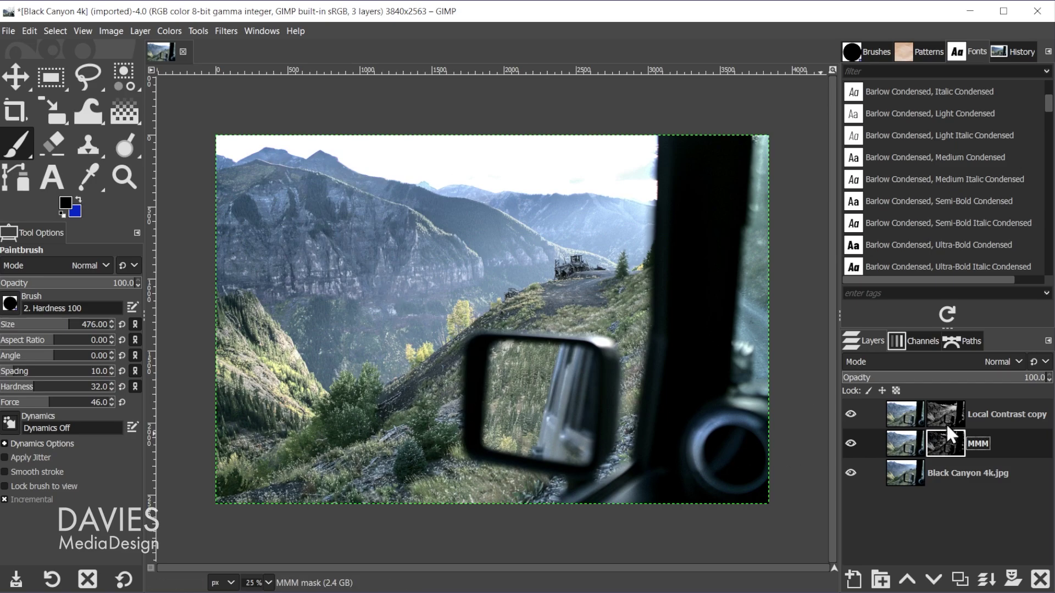
pyautogui.doubleClick(992, 411)
pyautogui.write('MM')
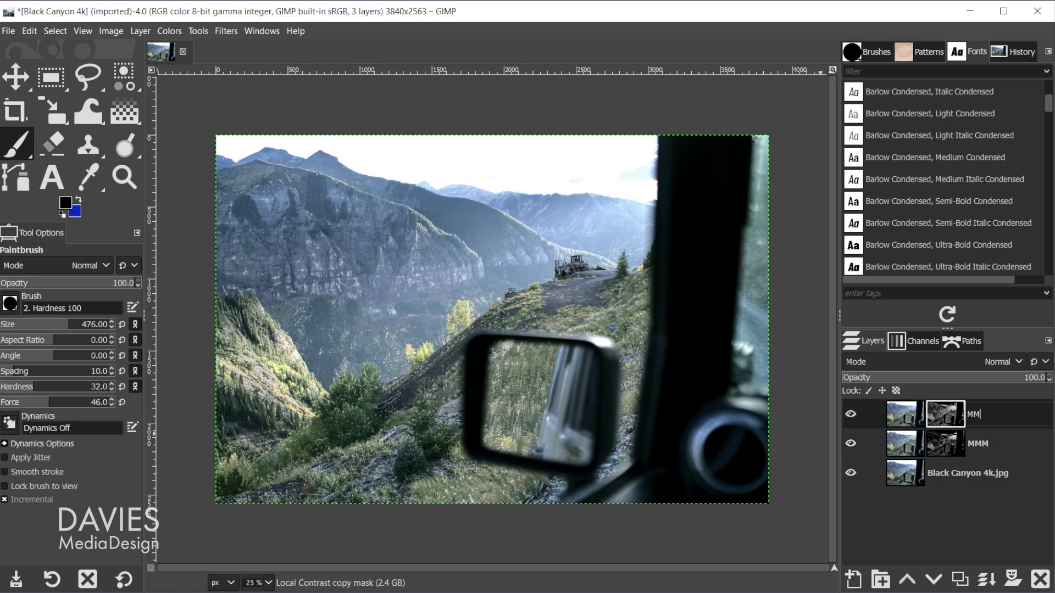
pyautogui.press('Return')
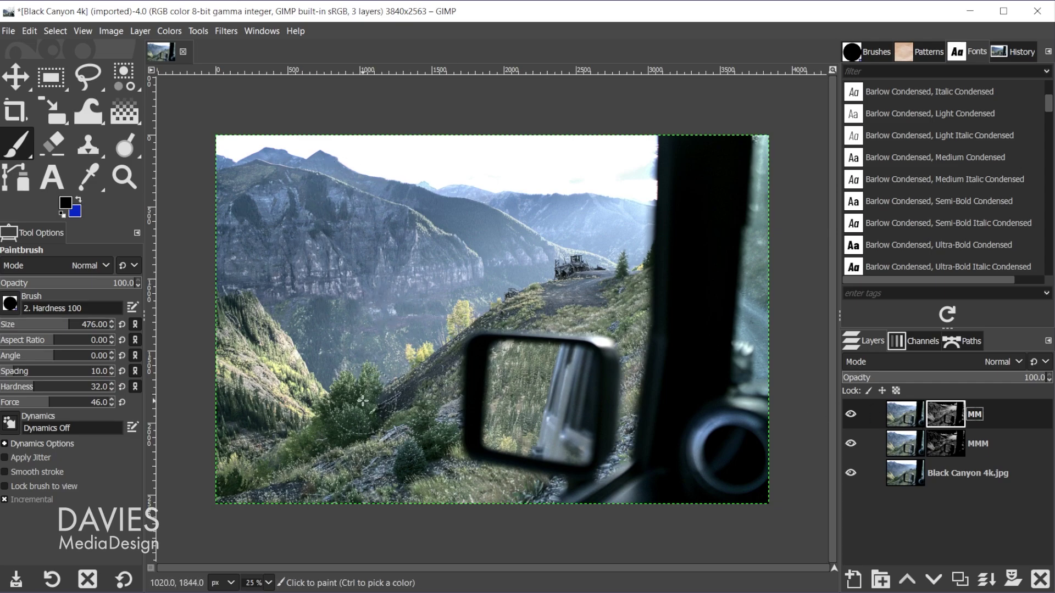
# Step: Duplicate MM, swap the copy's mask for the M channel, and rename it M
pyautogui.click(961, 581)
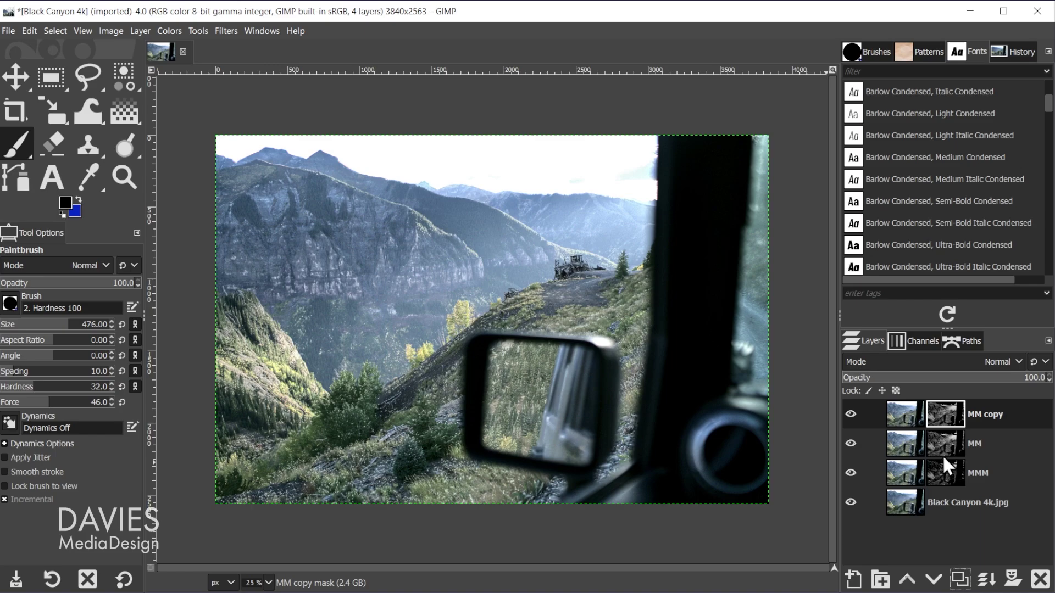
pyautogui.rightClick(942, 411)
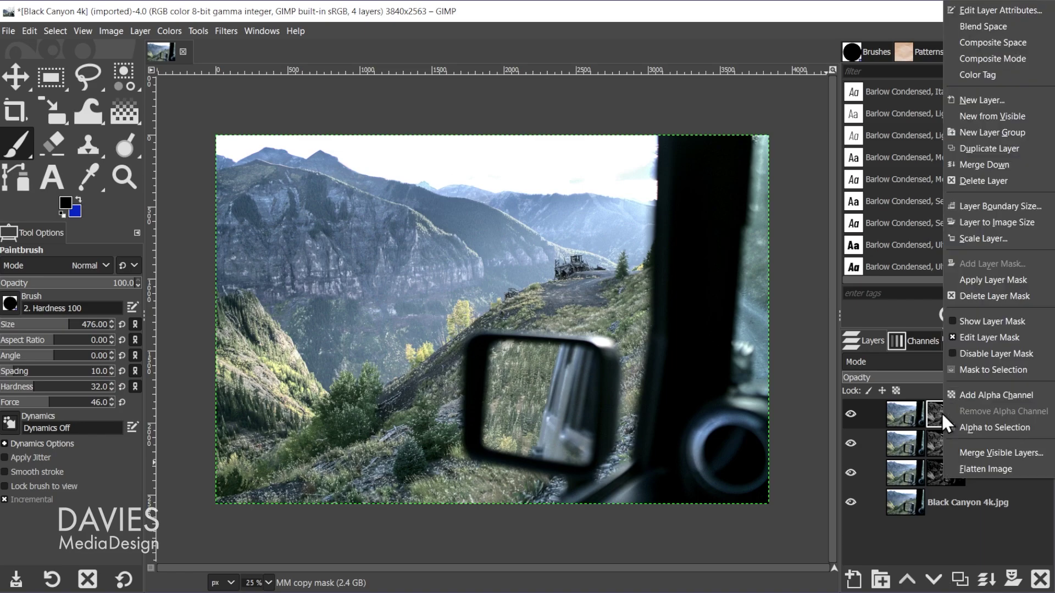
pyautogui.click(996, 296)
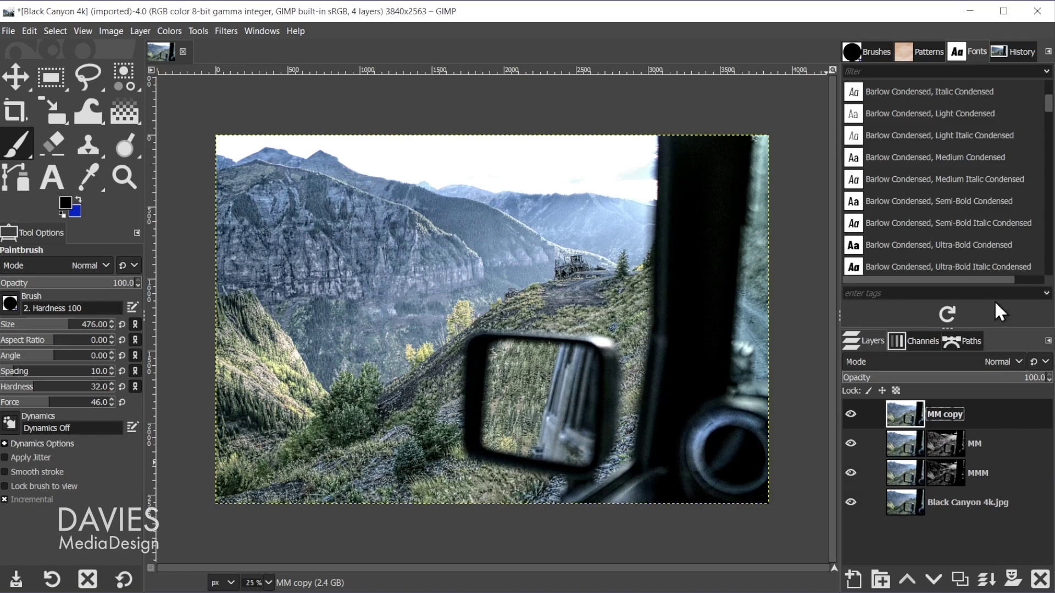
pyautogui.click(1014, 580)
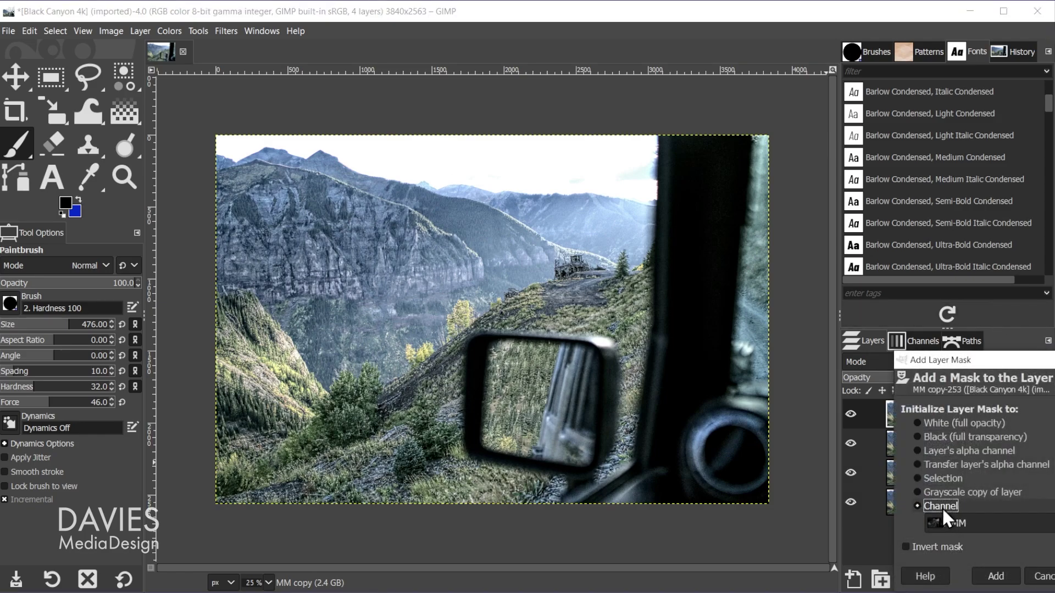
pyautogui.click(974, 523)
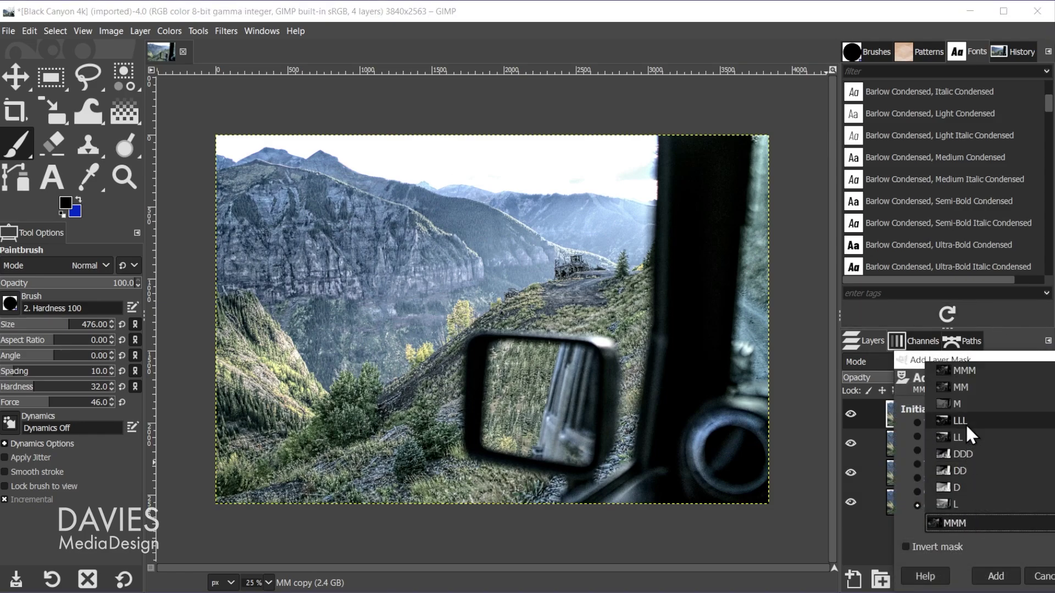
pyautogui.click(966, 408)
pyautogui.click(995, 576)
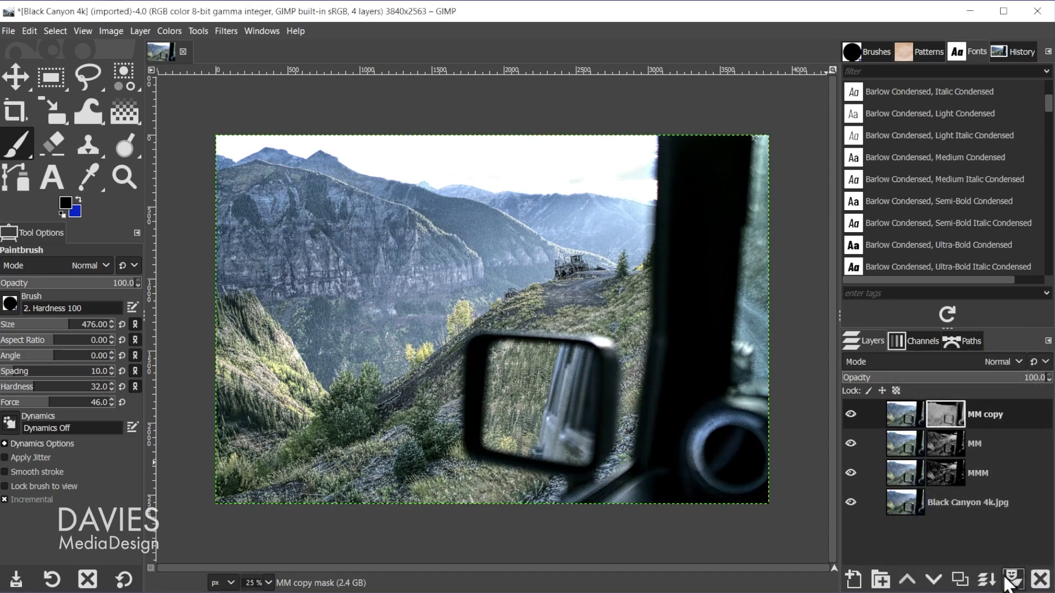
pyautogui.doubleClick(991, 414)
pyautogui.write('M')
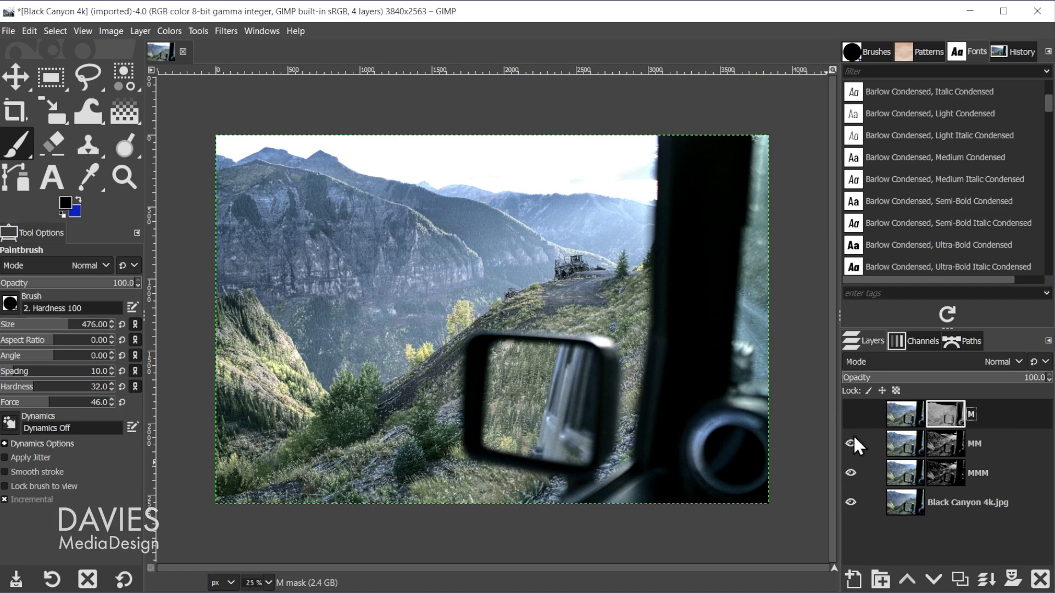
# Step: Toggle the contrast layers' visibility to compare the effect, leaving M visible
pyautogui.click(851, 473)
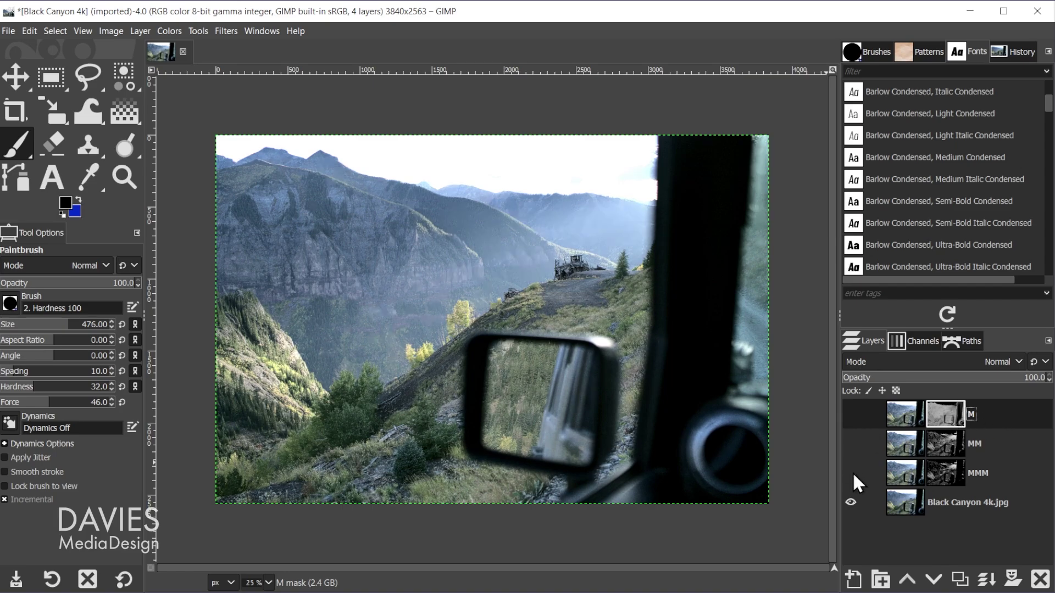
pyautogui.click(851, 473)
pyautogui.click(851, 414)
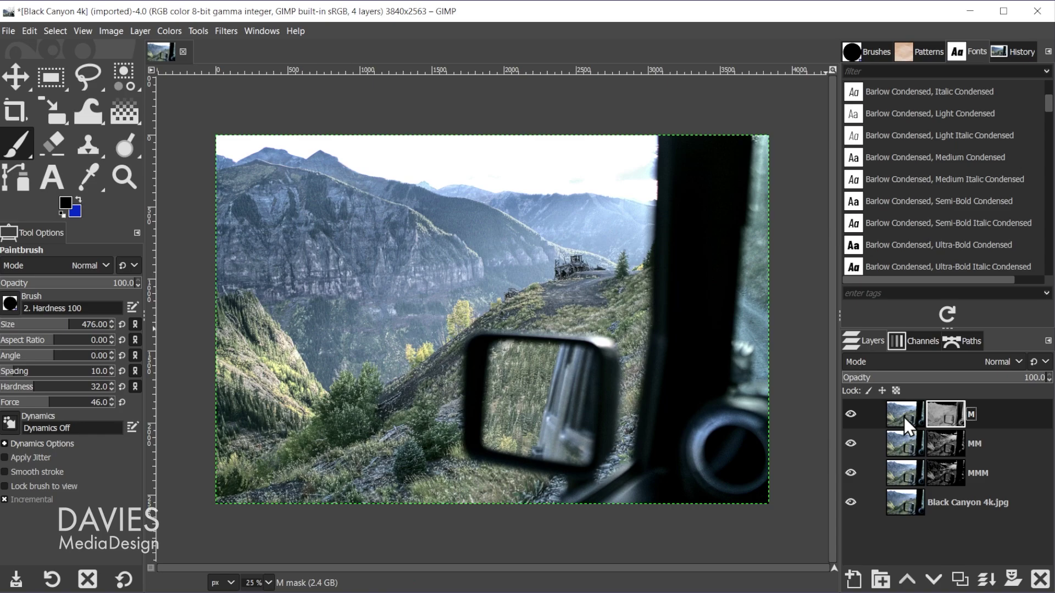
# Step: Create a new layer group named Midtones
pyautogui.click(881, 579)
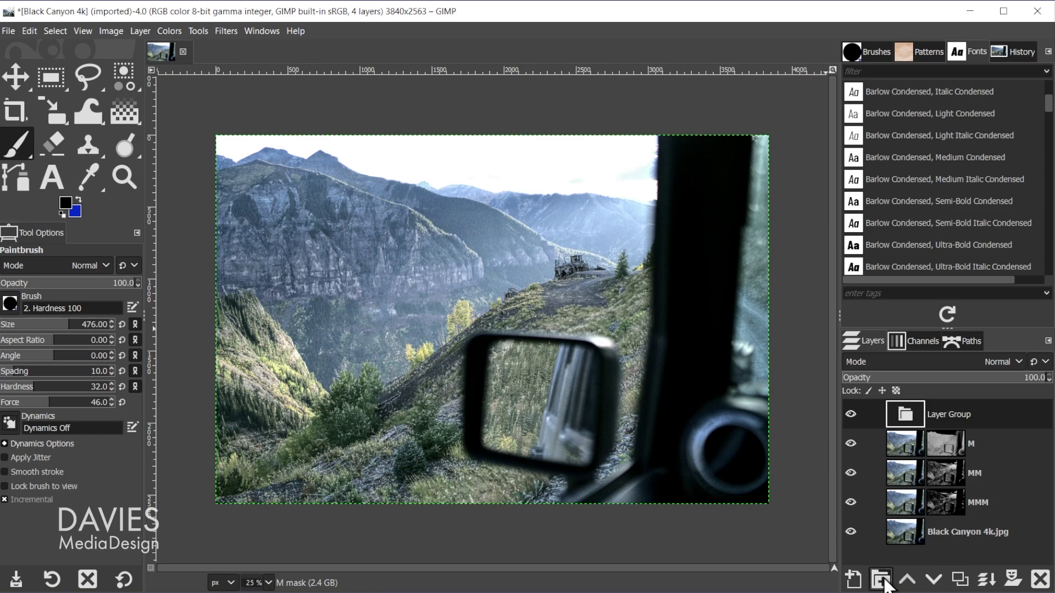
pyautogui.doubleClick(947, 414)
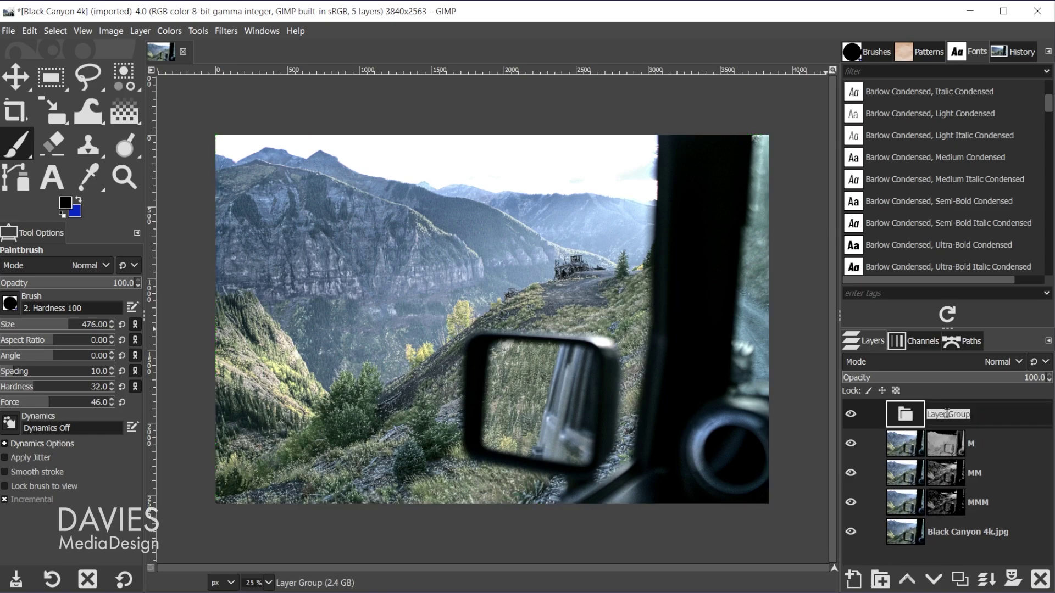
pyautogui.write('Midtones')
pyautogui.press('Return')
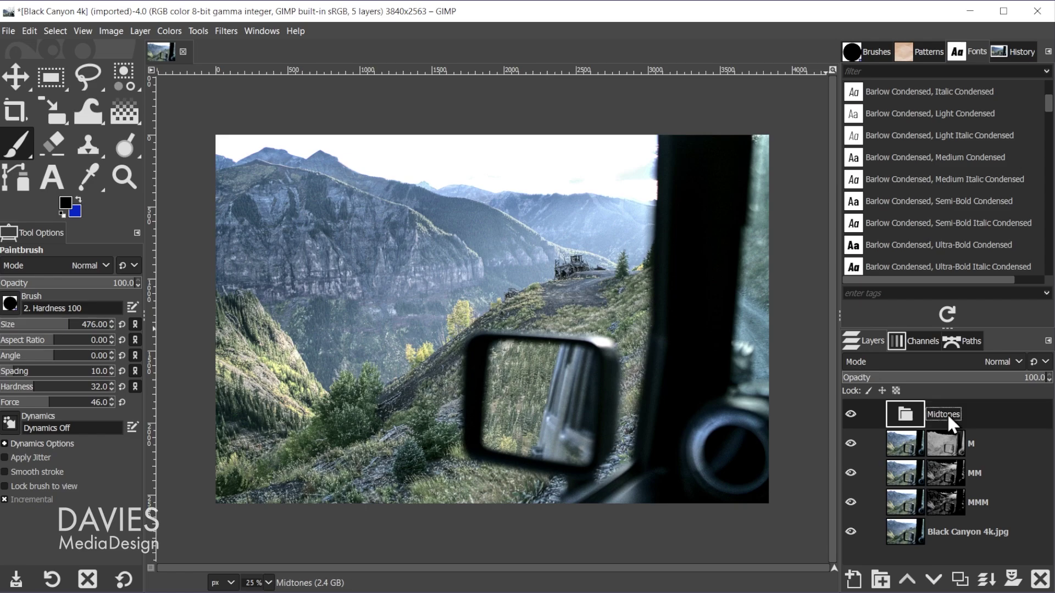
# Step: Move the M, MM and MMM layers into the Midtones group and select the group
pyautogui.moveTo(905, 441); pyautogui.dragTo(909, 416)
pyautogui.moveTo(909, 466); pyautogui.dragTo(912, 467)
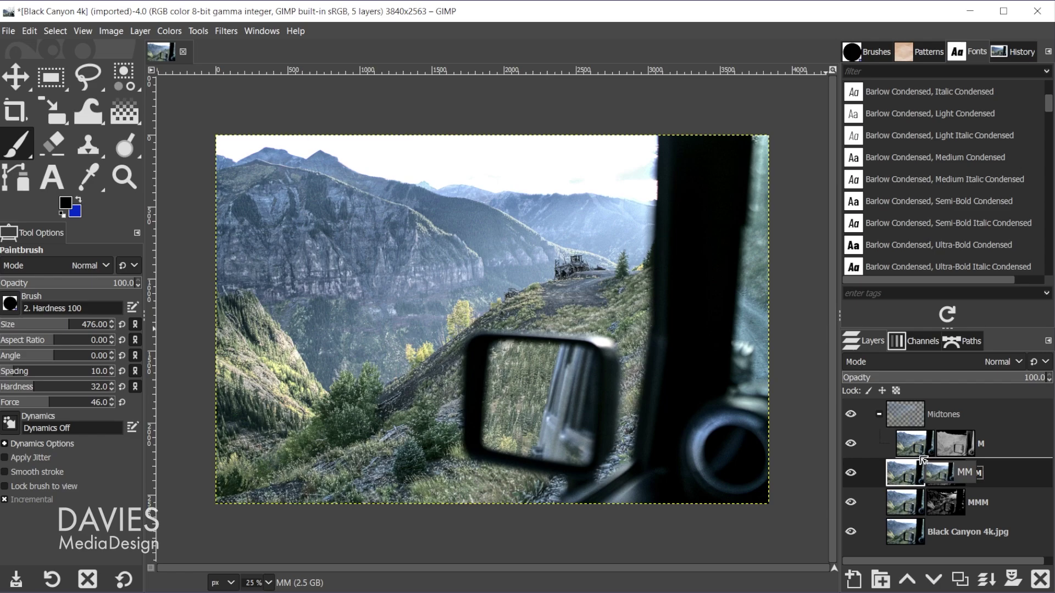
pyautogui.click(904, 504)
pyautogui.moveTo(904, 503); pyautogui.dragTo(937, 490)
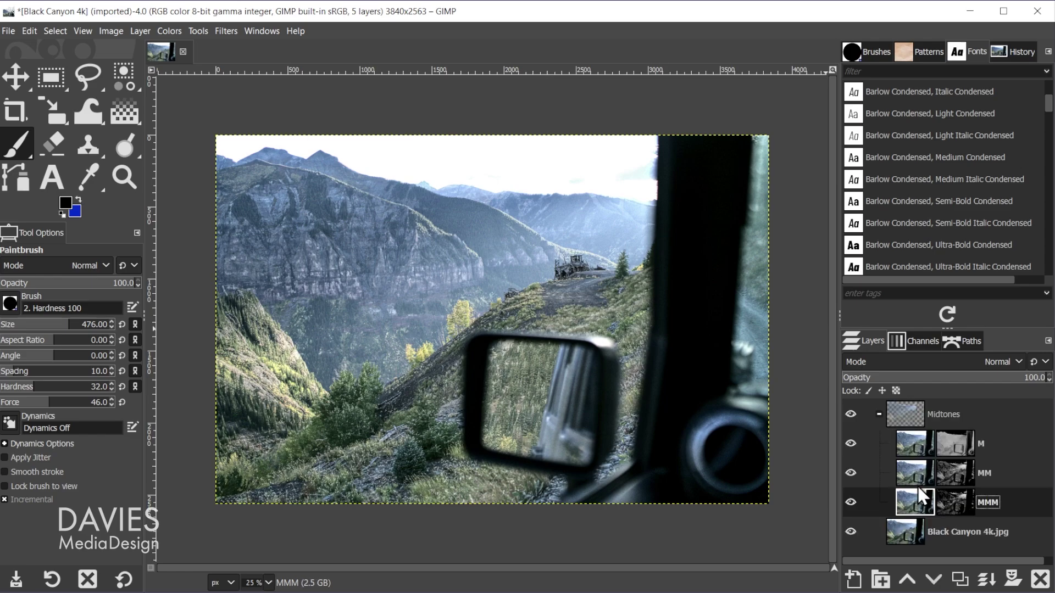
pyautogui.click(914, 413)
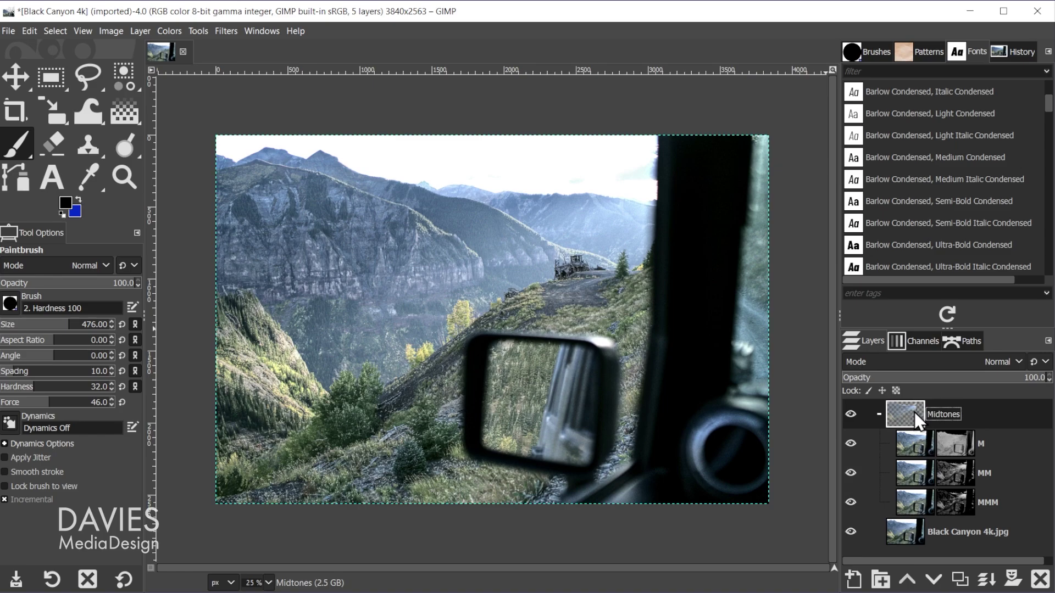
# Step: Add a fully white mask to the Midtones group and paint black on it to hide some contrast
pyautogui.click(1014, 579)
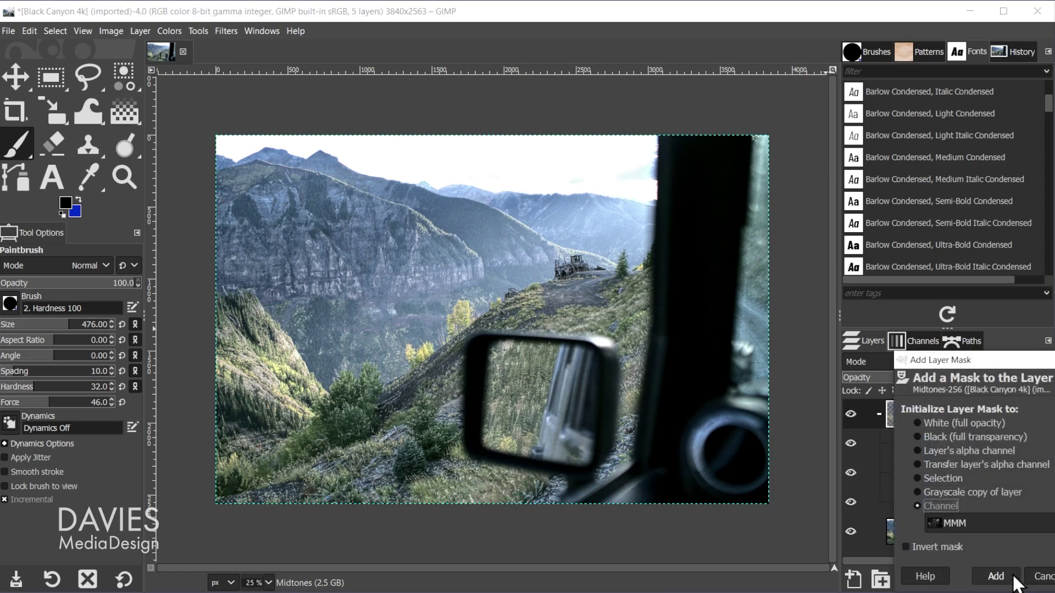
pyautogui.moveTo(961, 365); pyautogui.dragTo(865, 243)
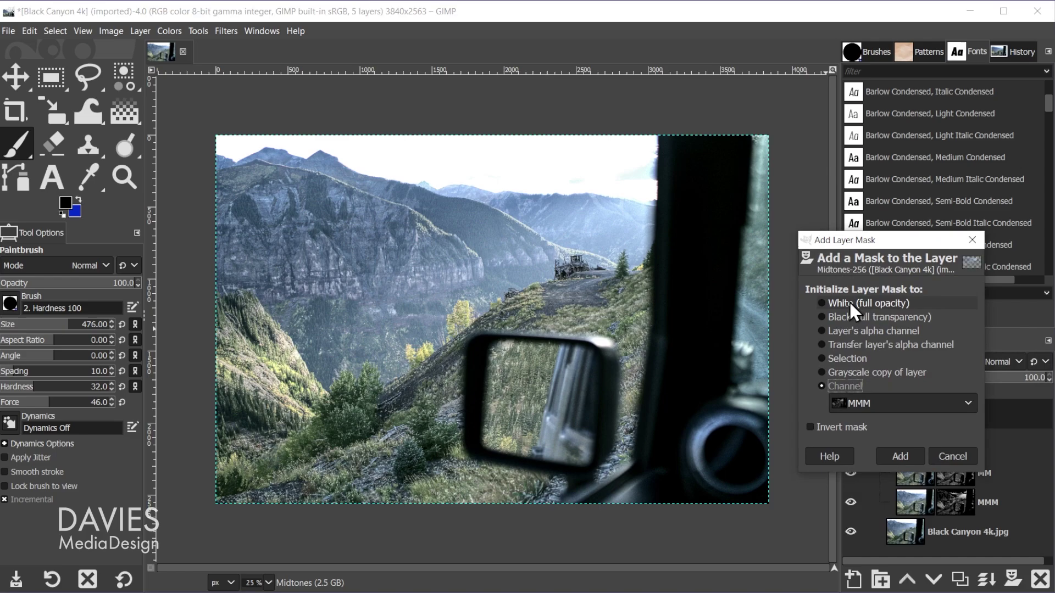
pyautogui.click(849, 302)
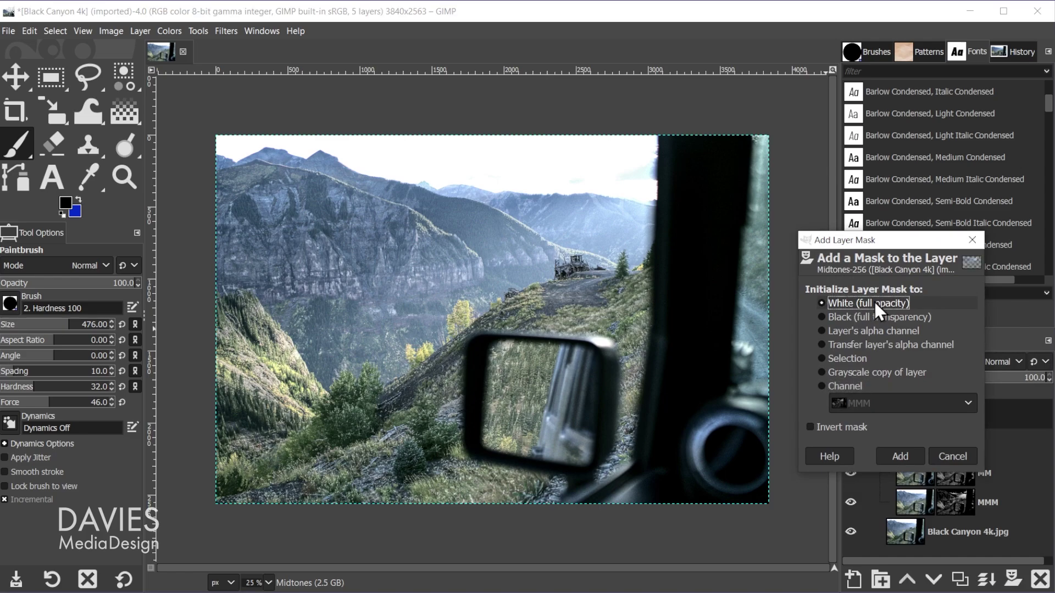
pyautogui.click(900, 457)
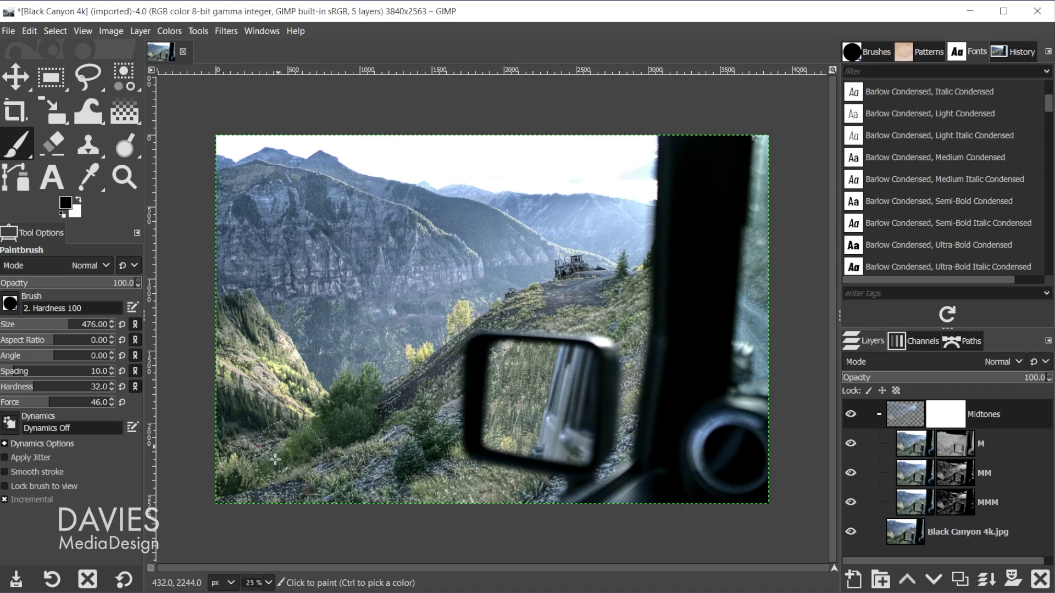
pyautogui.moveTo(371, 403)
pyautogui.mouseDown()
pyautogui.moveTo(422, 372)
pyautogui.moveTo(366, 401)
pyautogui.mouseUp()
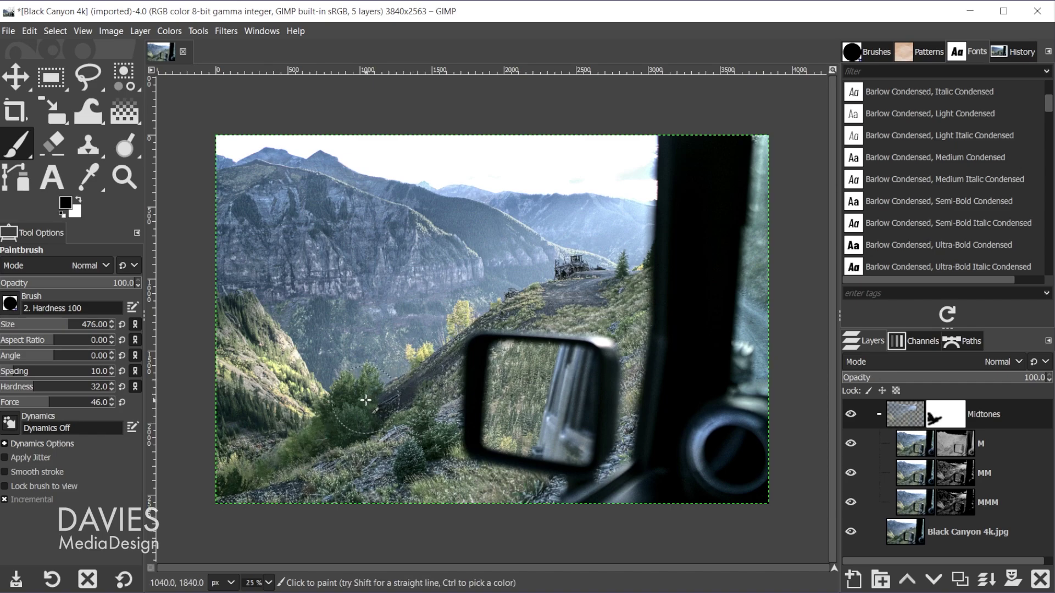
pyautogui.click(852, 414)
pyautogui.click(852, 412)
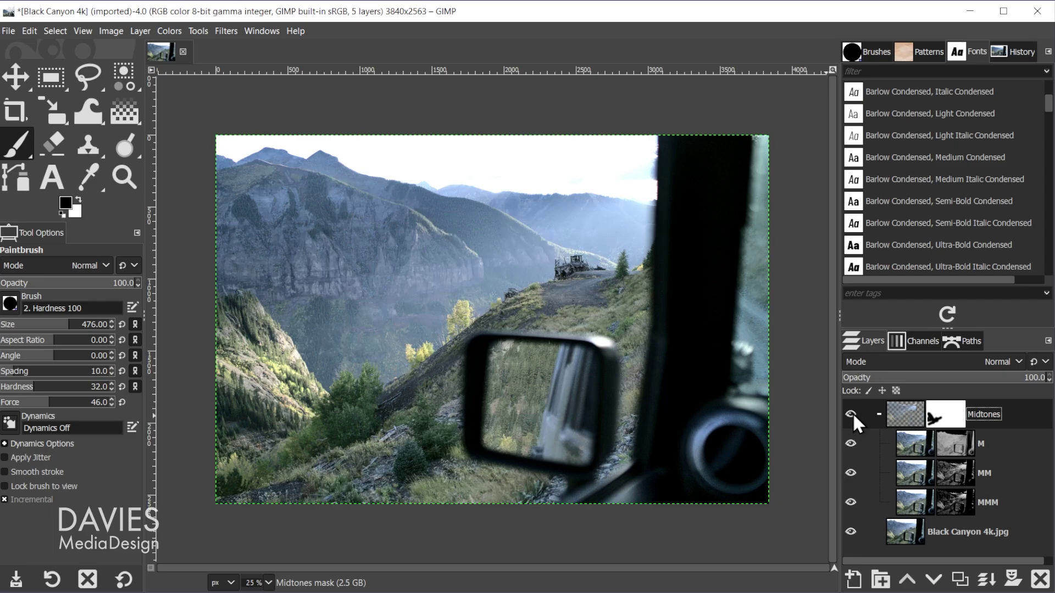